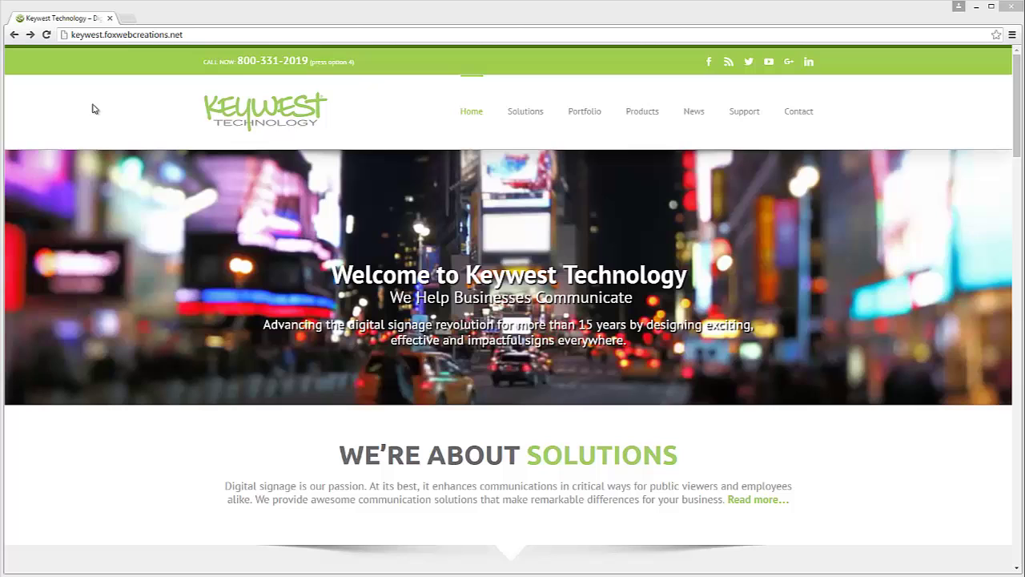
Go to the Breeze training login page at training.breezedigitalsignage.com/login.php.
left_click(111, 35)
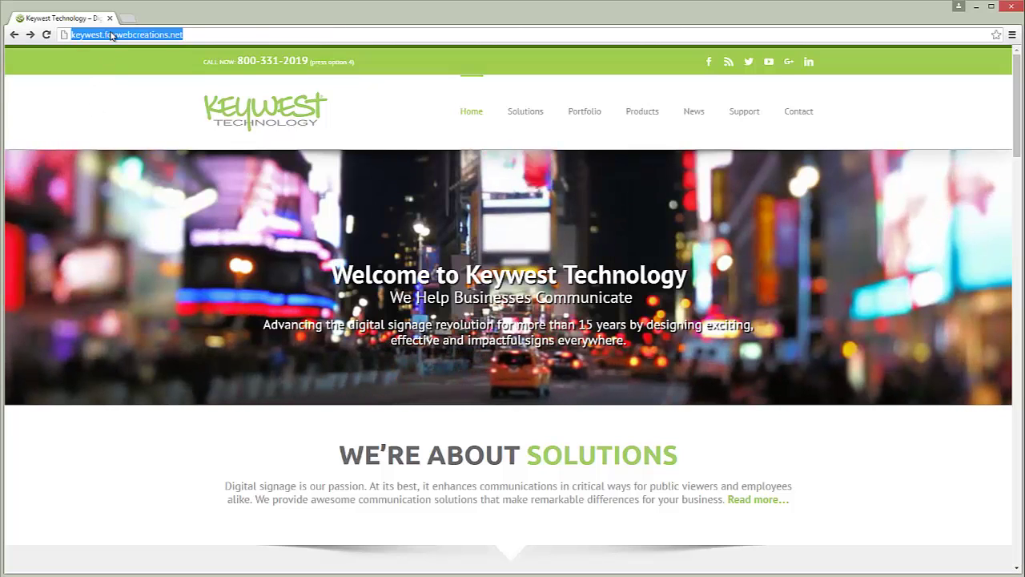
type("tra")
key("Return")
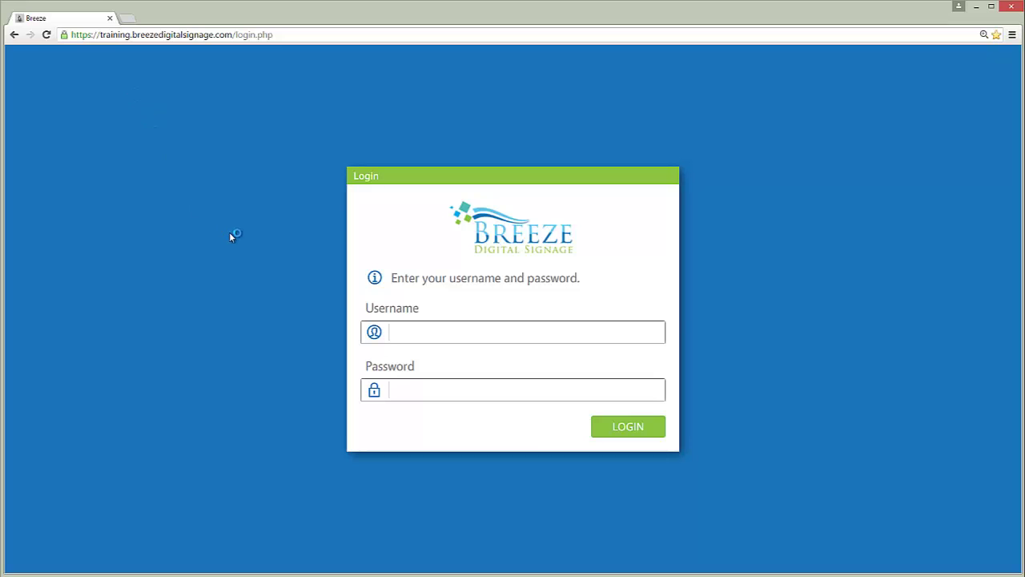
Log in to the Breeze training account with the account username and password.
left_click(428, 336)
left_click(599, 425)
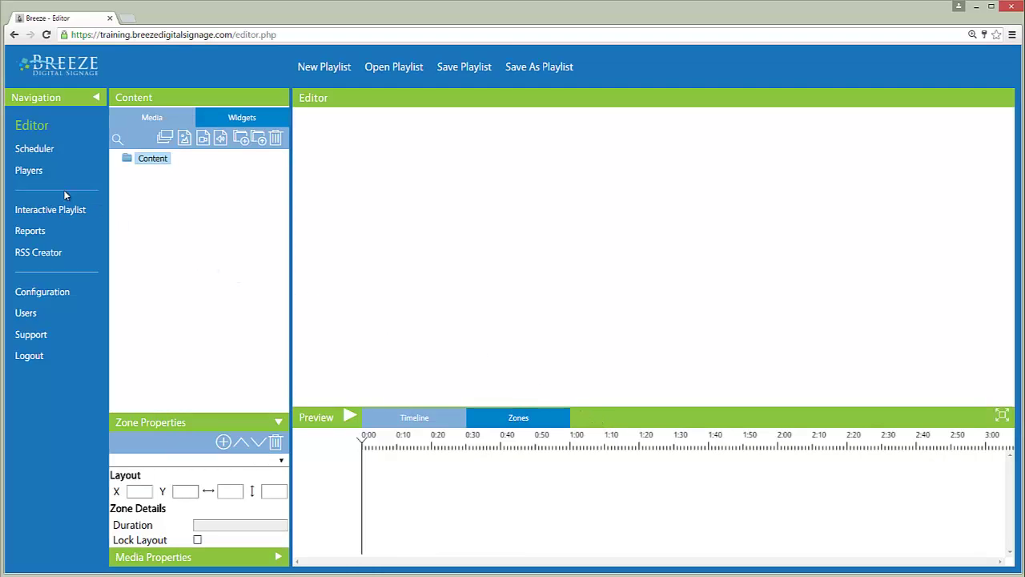
left_click(22, 174)
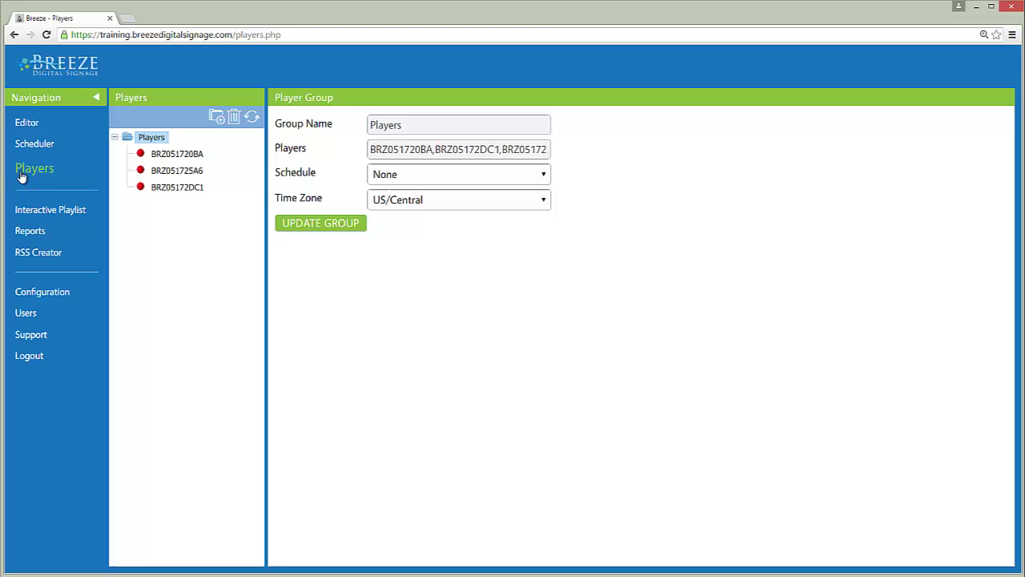
left_click(34, 145)
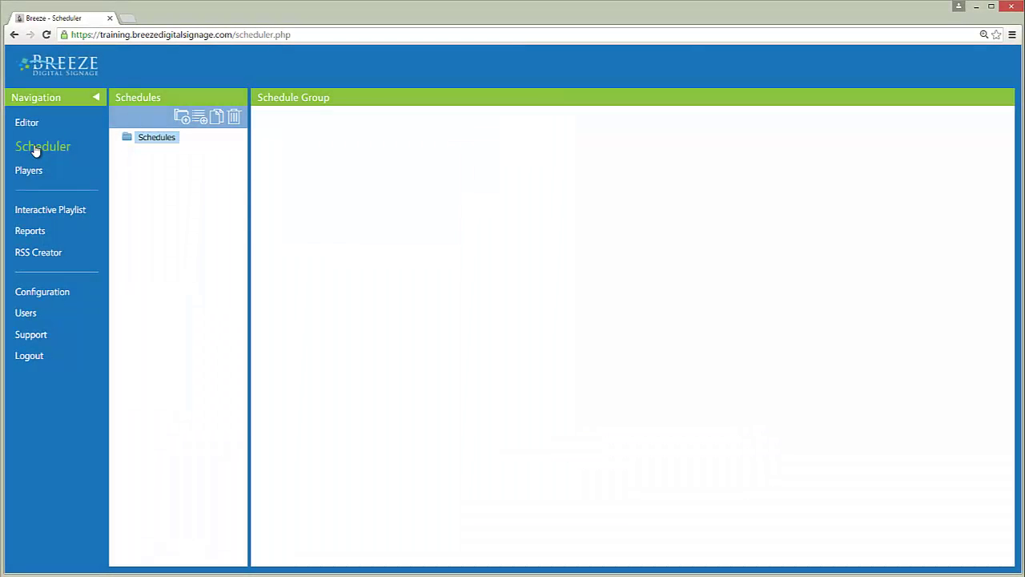
left_click(32, 130)
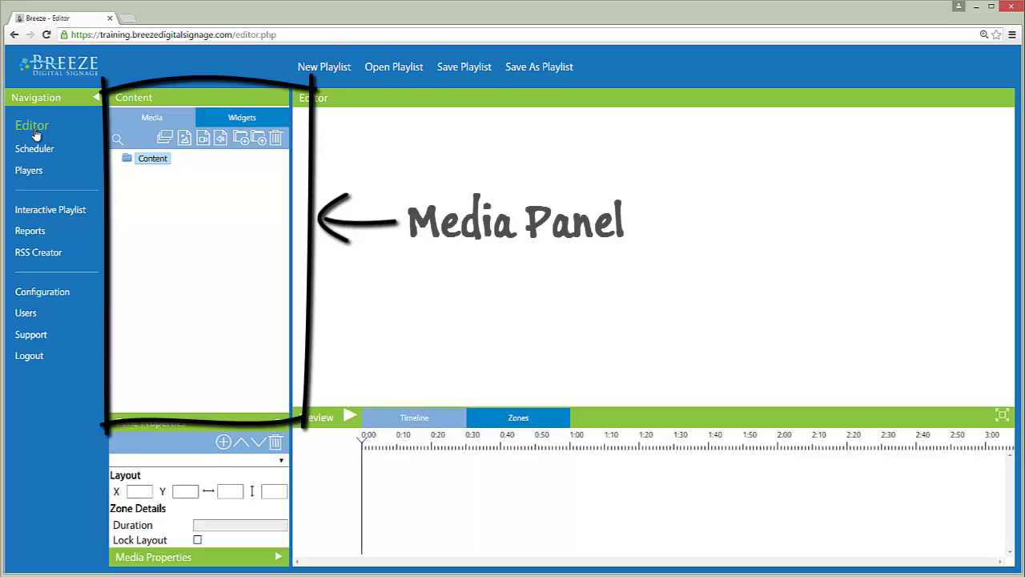
Upload BackgroundVideo.mp4 from the Digital Signage Content folder.
left_click(261, 144)
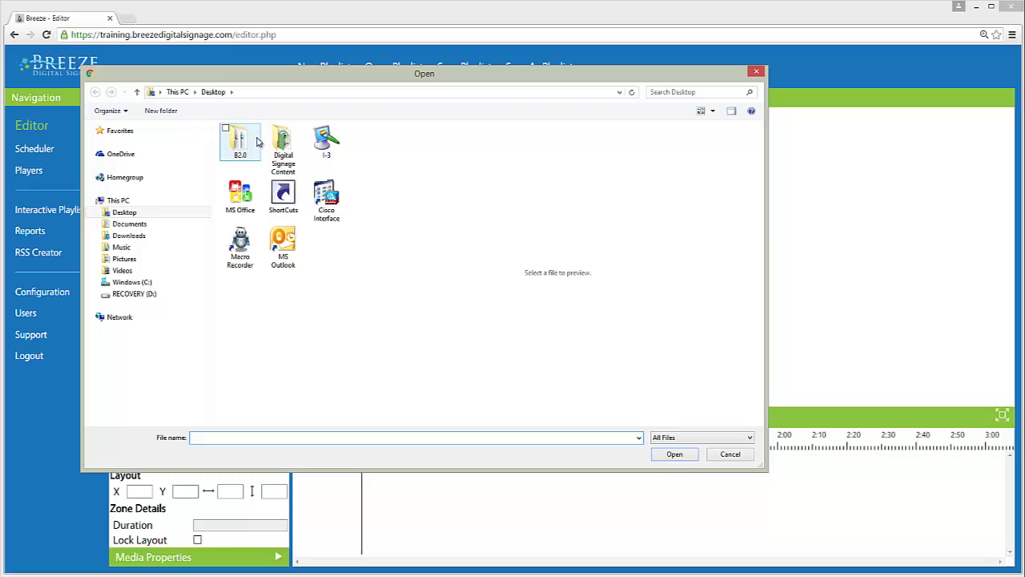
double_click(283, 152)
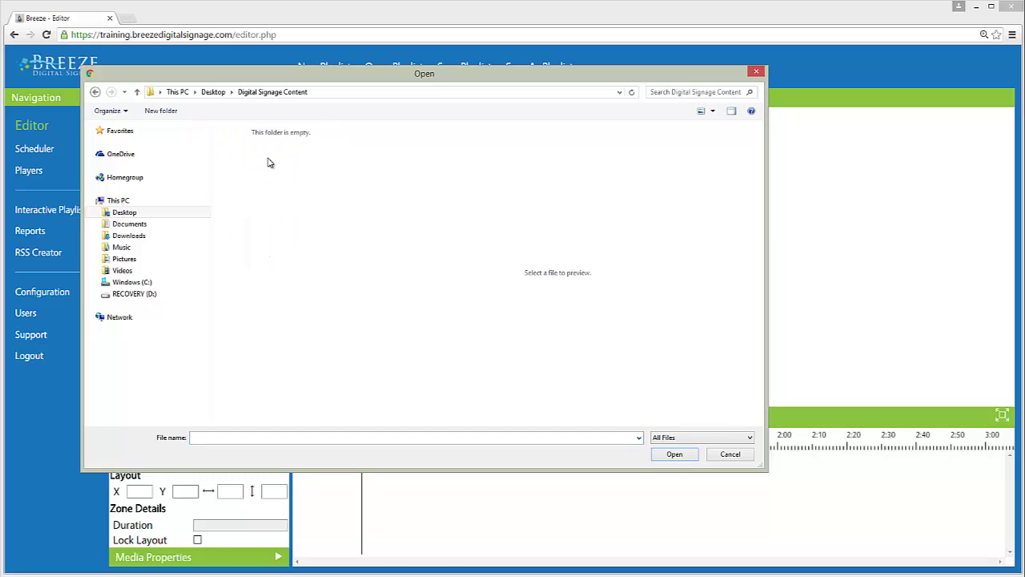
left_click(264, 164)
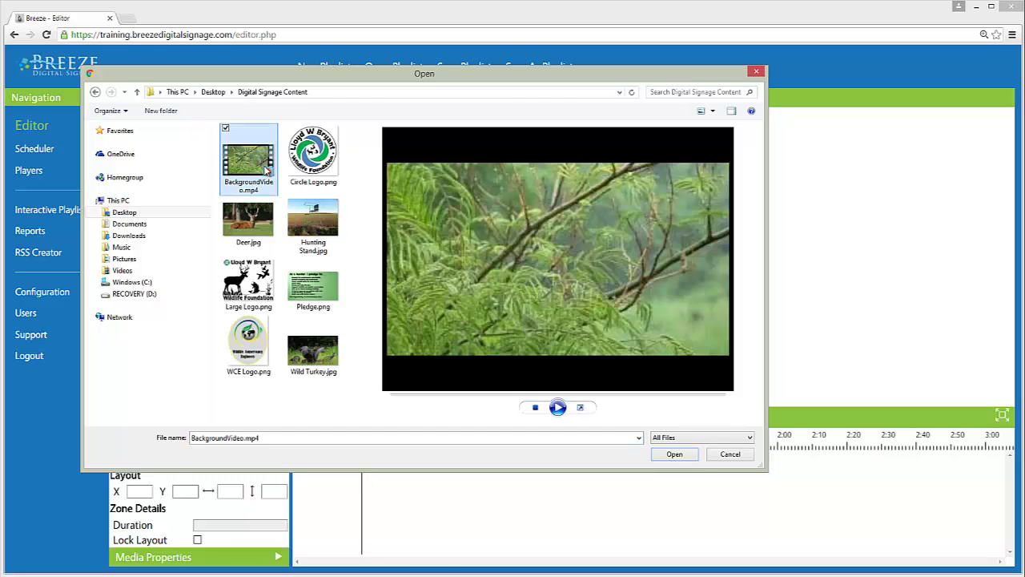
left_click(681, 456)
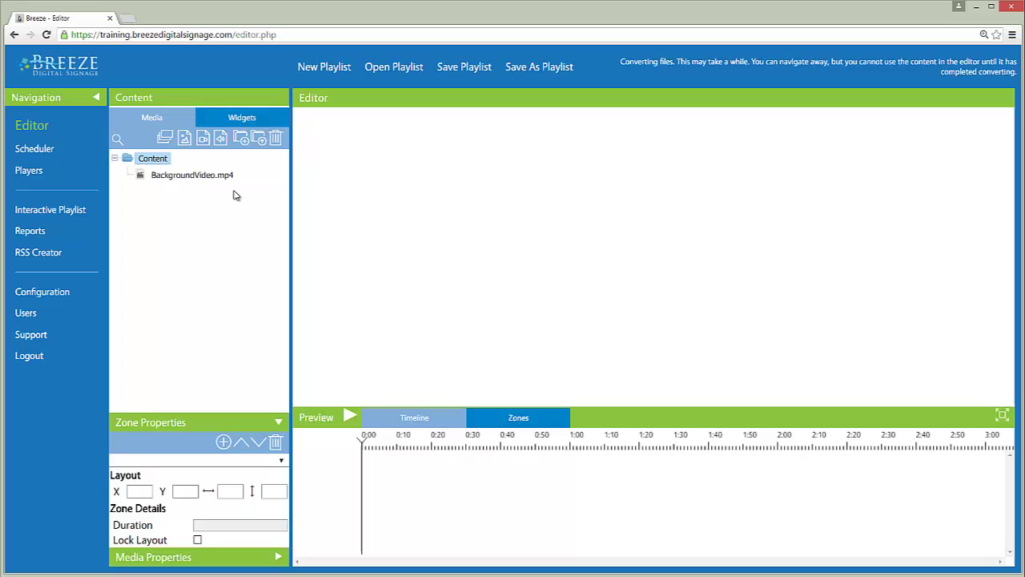
Upload Circle Logo, Hunting Stand, Pledge, Wild Turkey and Large Logo.png together.
left_click(259, 142)
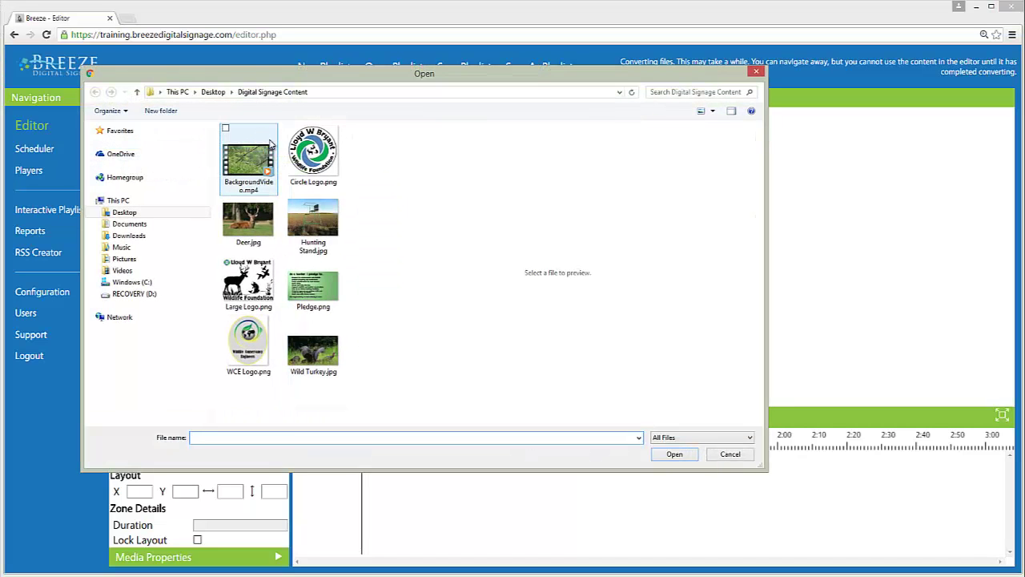
left_click_drag(347, 144, 311, 371)
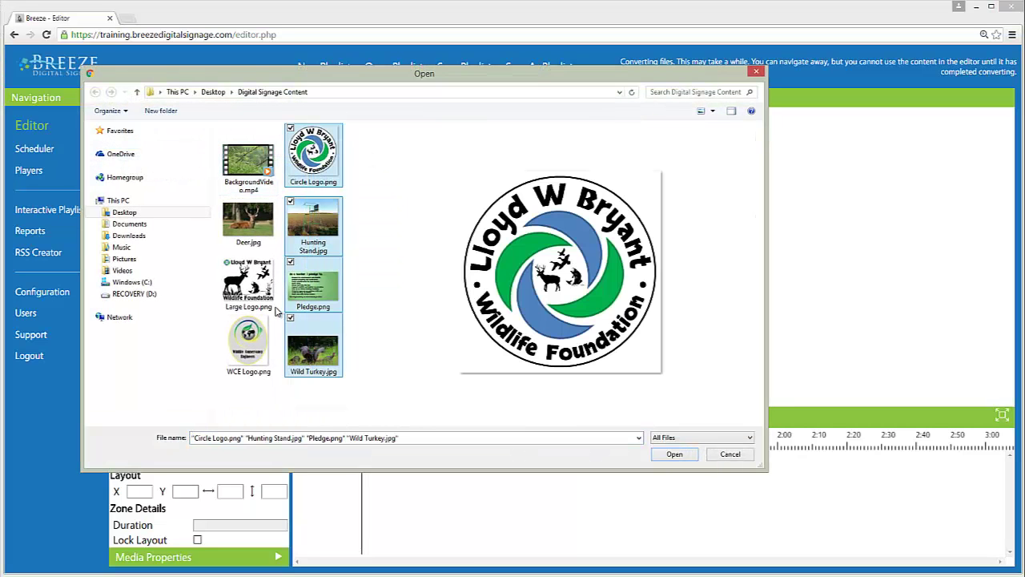
left_click(250, 285, "ctrl")
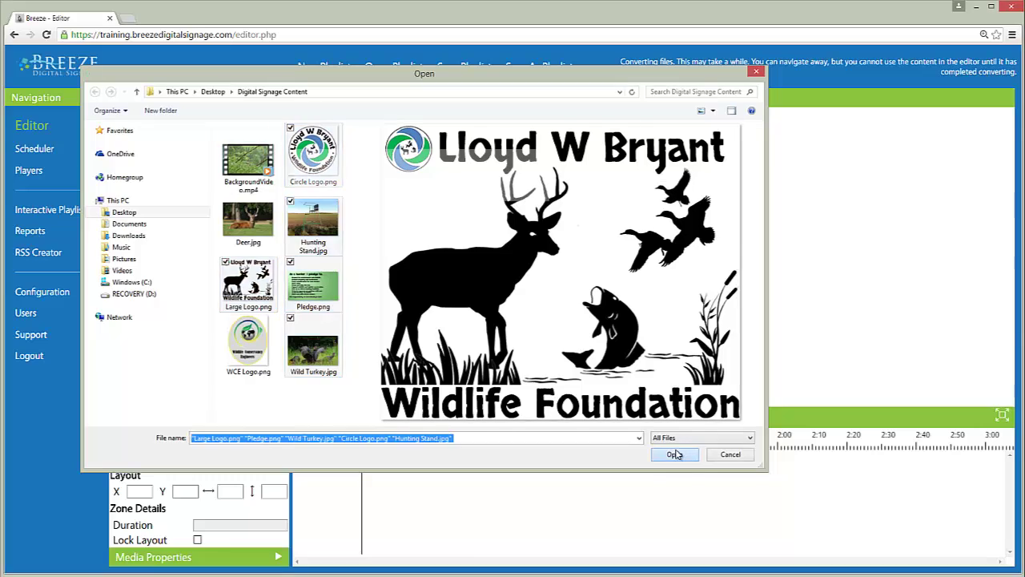
left_click(675, 454)
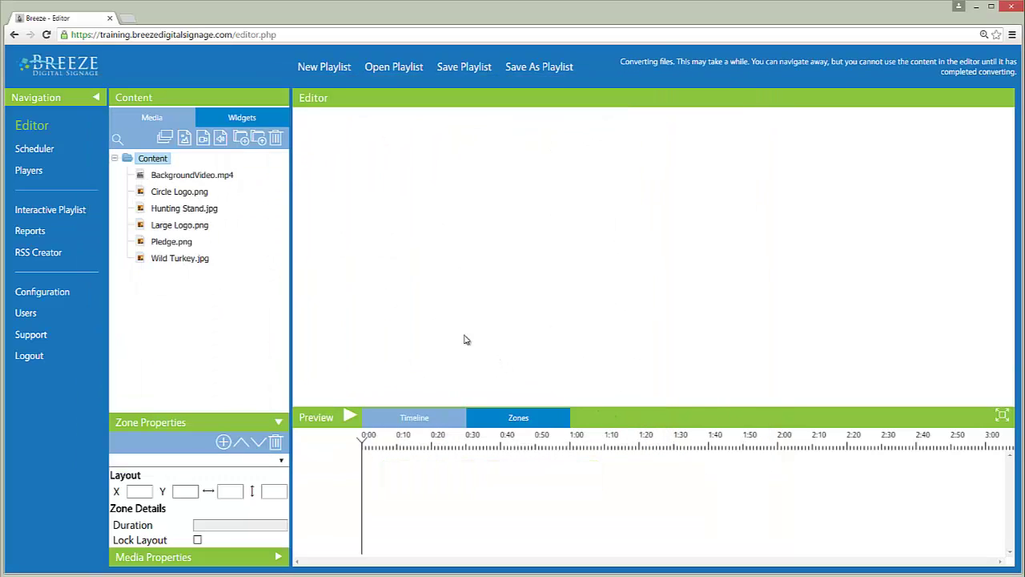
Add a new media group and name it 'Logos'.
left_click(240, 139)
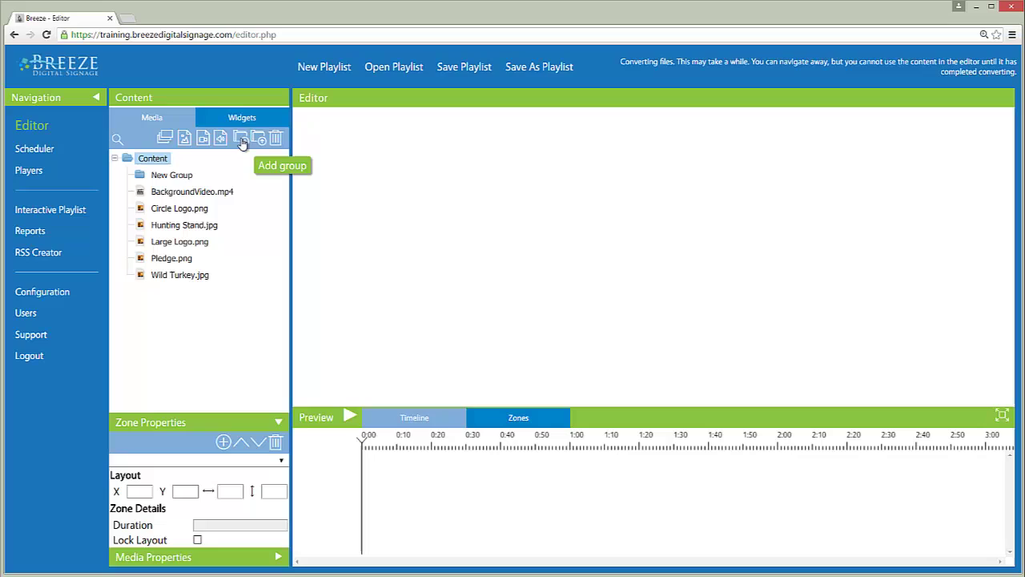
left_click(193, 177)
left_click(193, 177)
left_click_drag(193, 177, 135, 173)
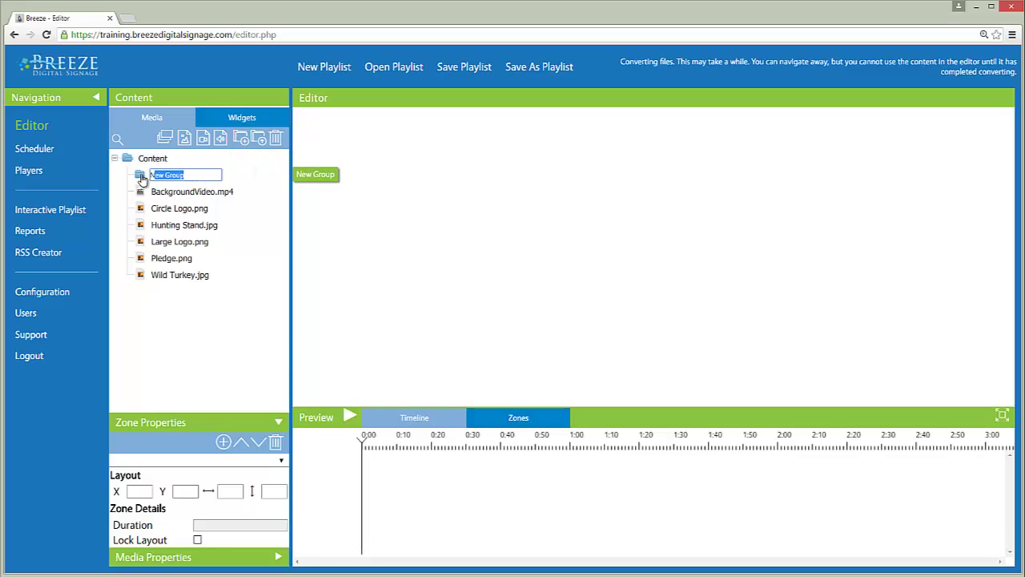
type("Logos")
key("Return")
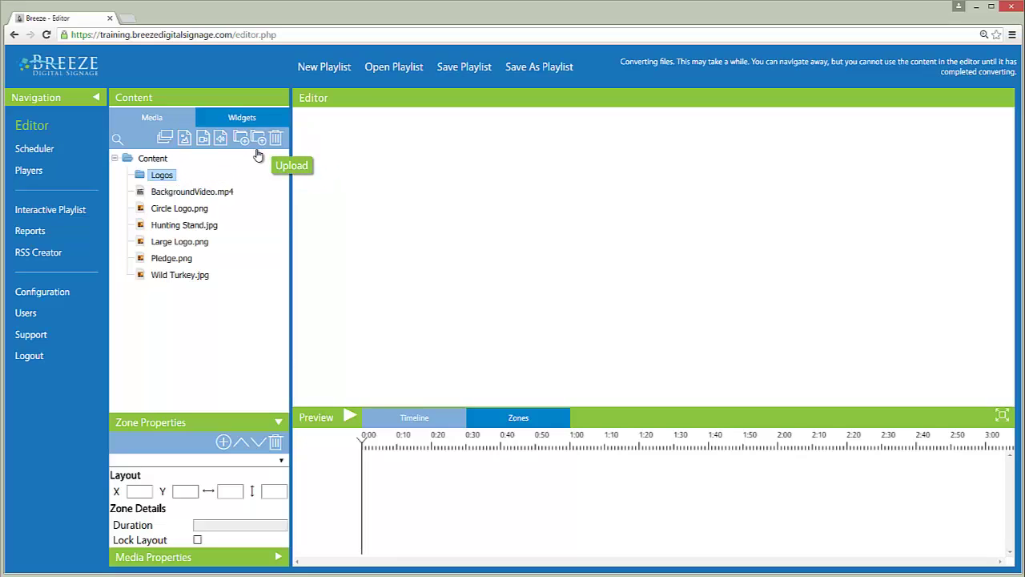
Move Circle Logo.png and Large Logo.png into the Logos group.
mouse_move(201, 208)
left_click_drag(200, 208, 162, 177)
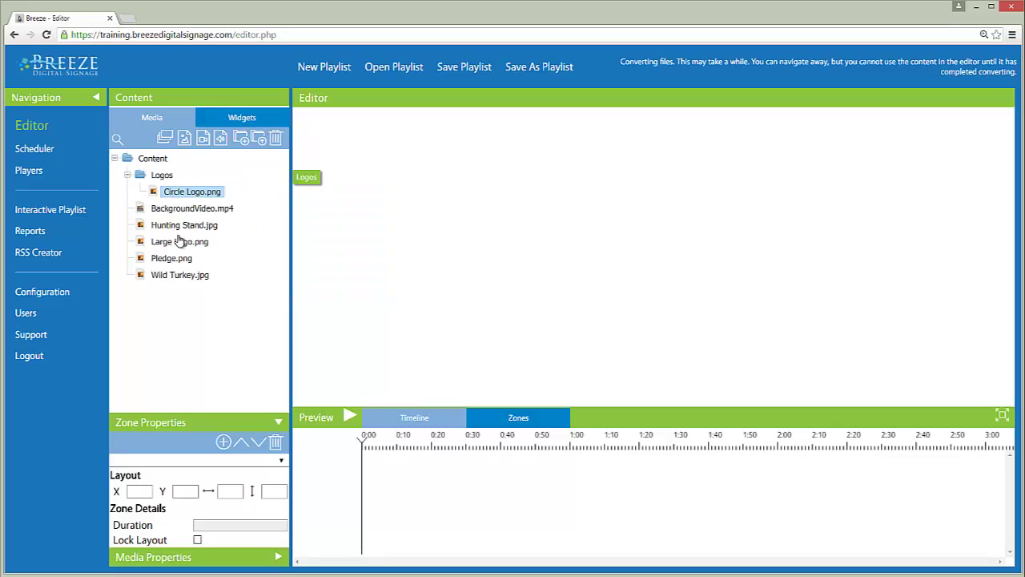
left_click_drag(179, 241, 166, 178)
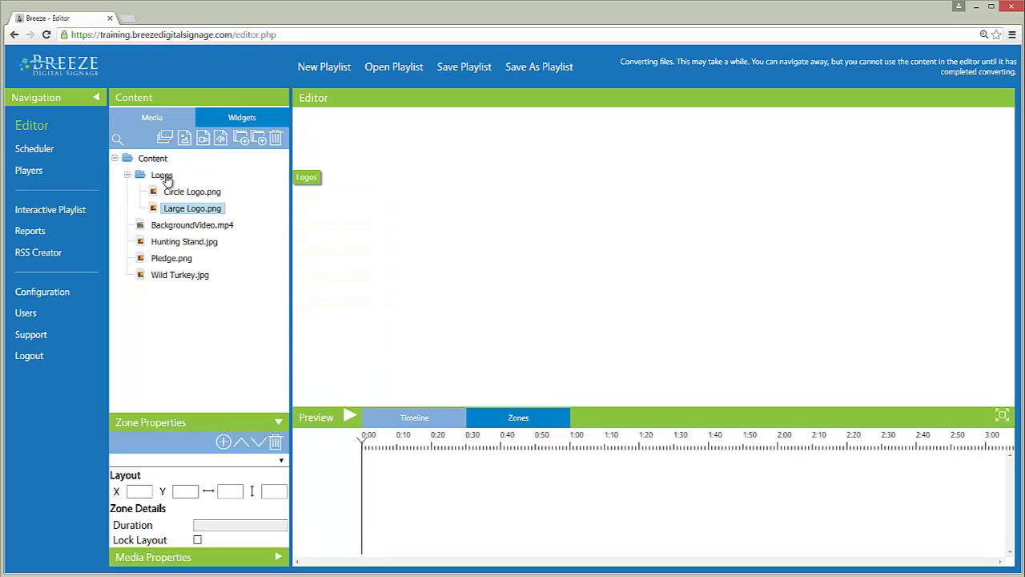
mouse_move(201, 206)
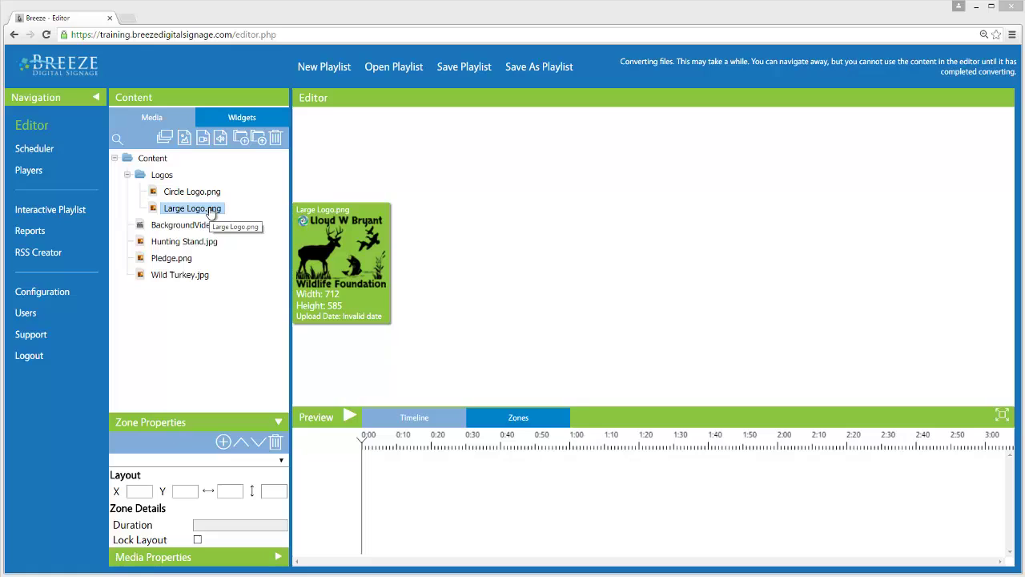
double_click(212, 211)
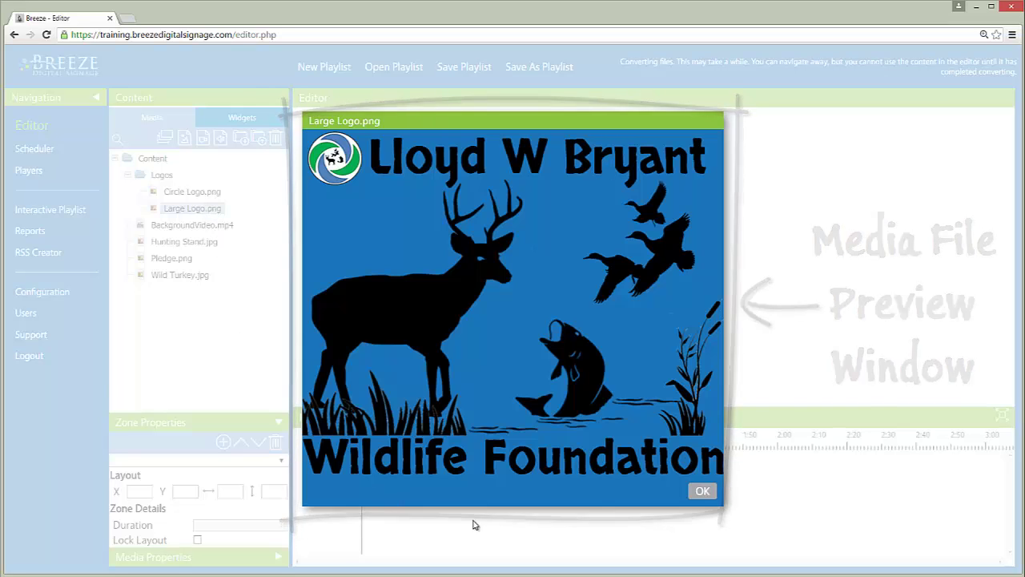
left_click(702, 492)
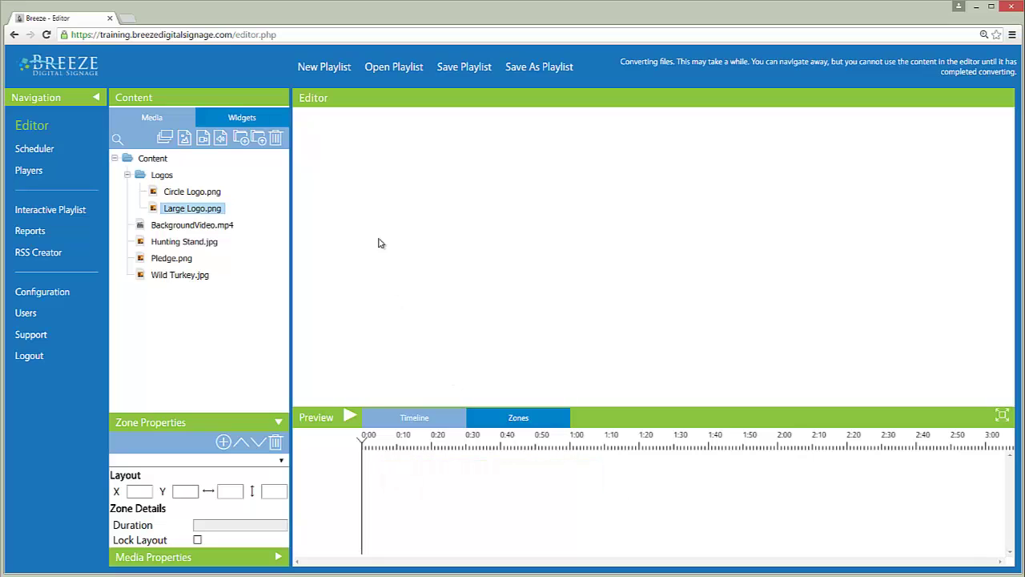
Create playlist 'River Cottage', 16x9 landscape 1920×1080, using Template 1.
left_click(342, 74)
type("River")
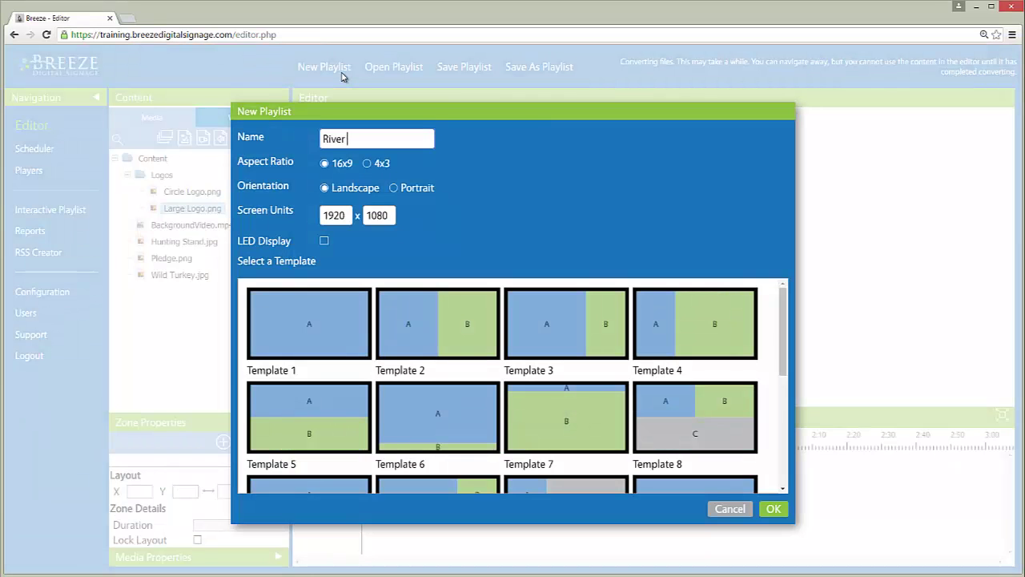
type(" Cottage")
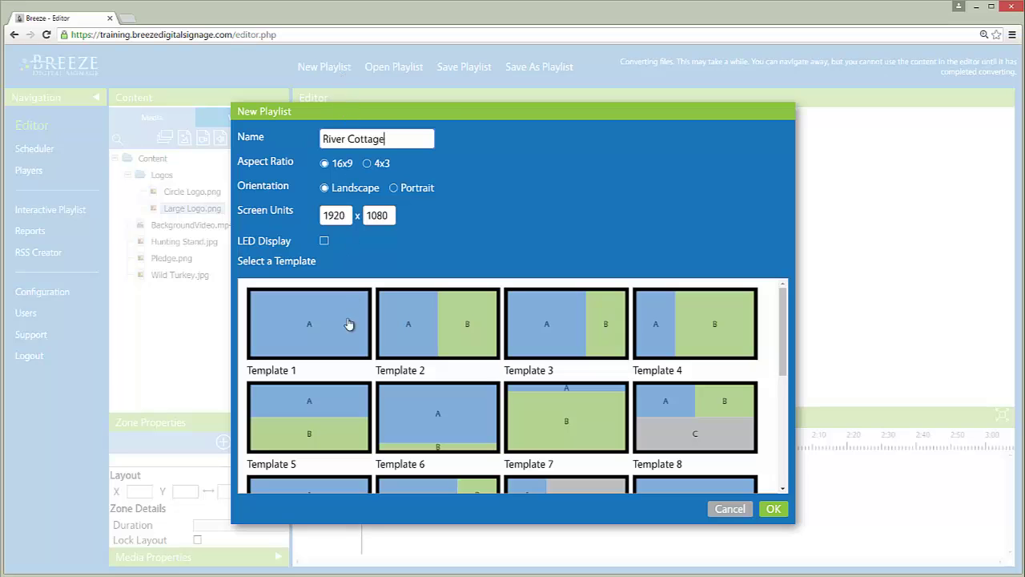
left_click(348, 333)
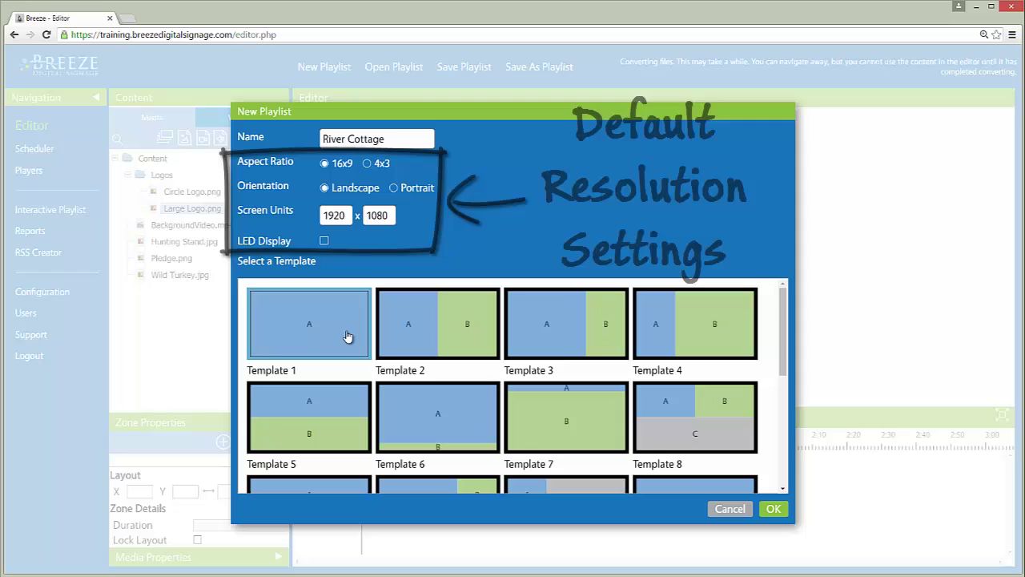
left_click(777, 508)
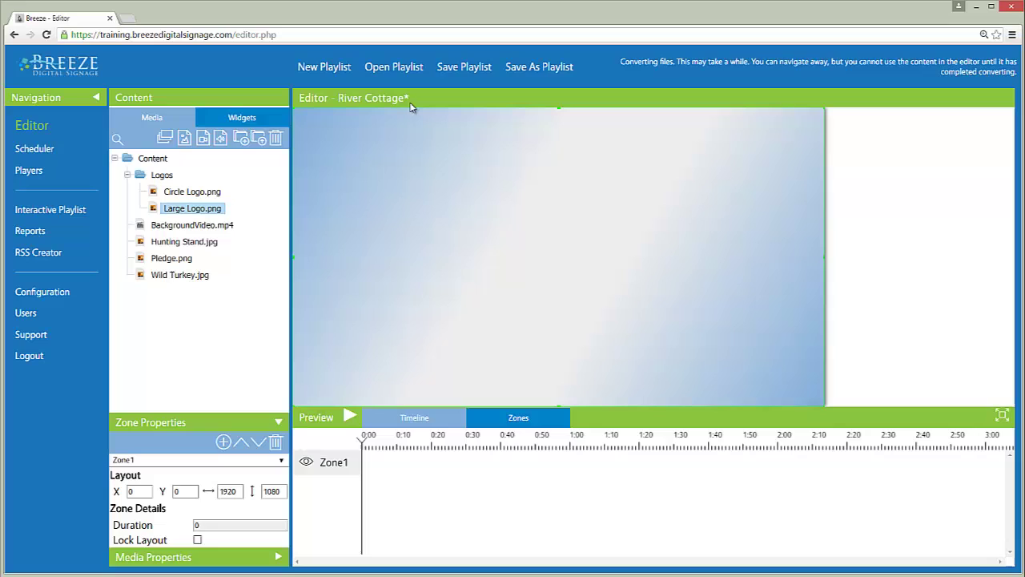
Save River Cottage, then add BackgroundVideo.mp4 (34 s) and Circle Logo.png (6 s) to Zone1.
left_click(475, 69)
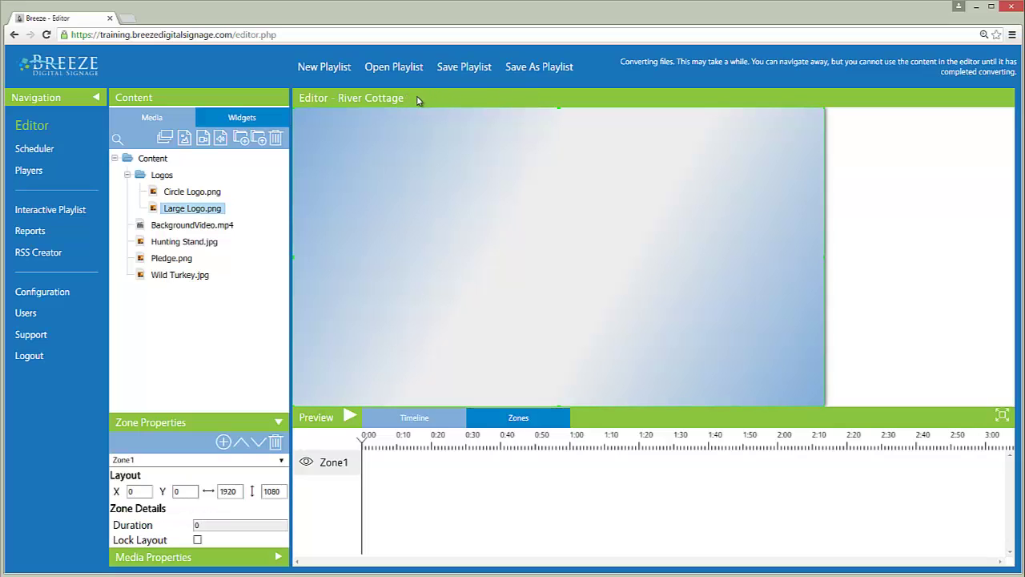
left_click(228, 226)
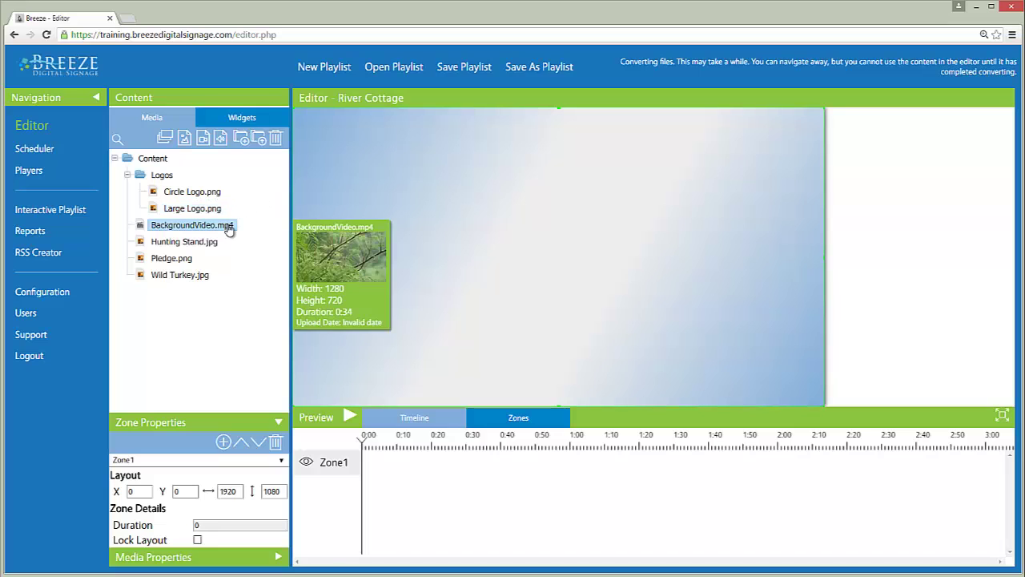
left_click_drag(231, 230, 456, 281)
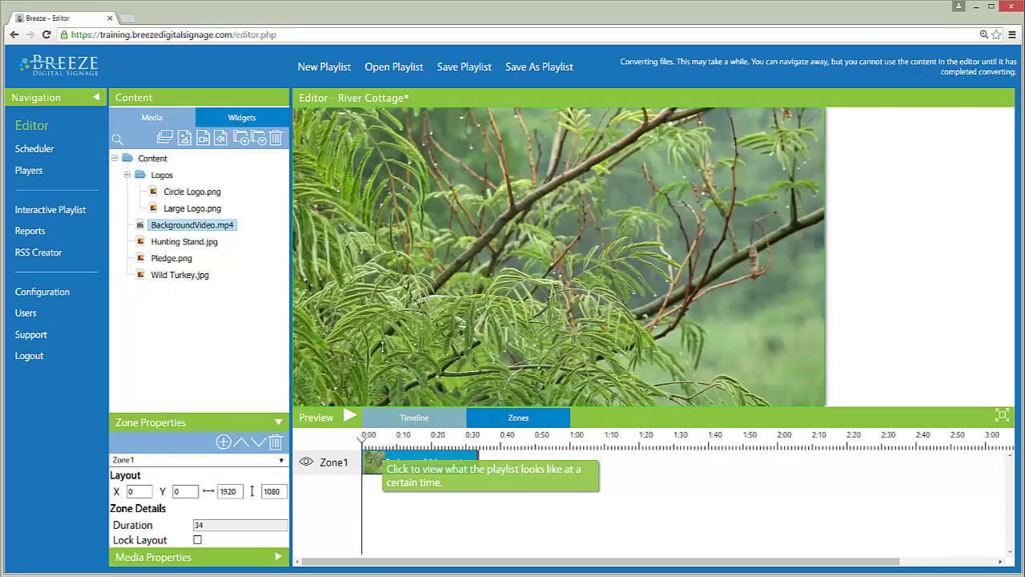
left_click(210, 199)
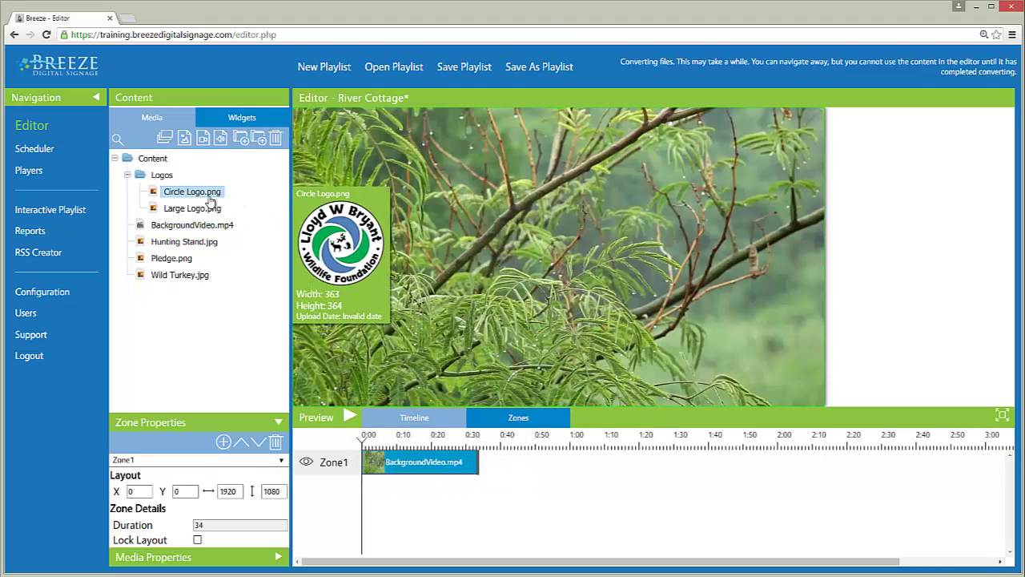
left_click_drag(210, 199, 454, 270)
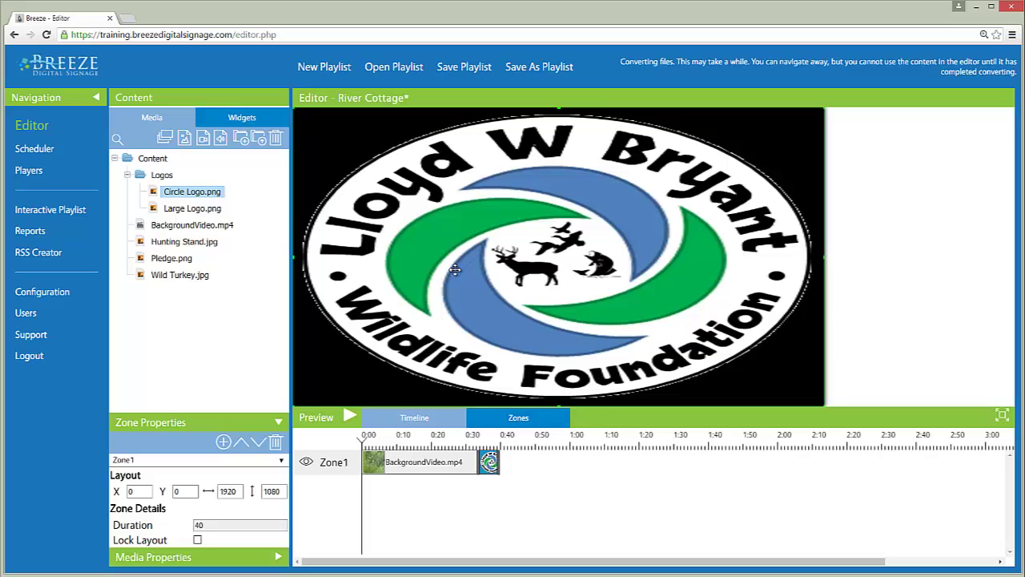
Delete the Circle Logo.png clip from the Zone1 timeline.
left_click(490, 463)
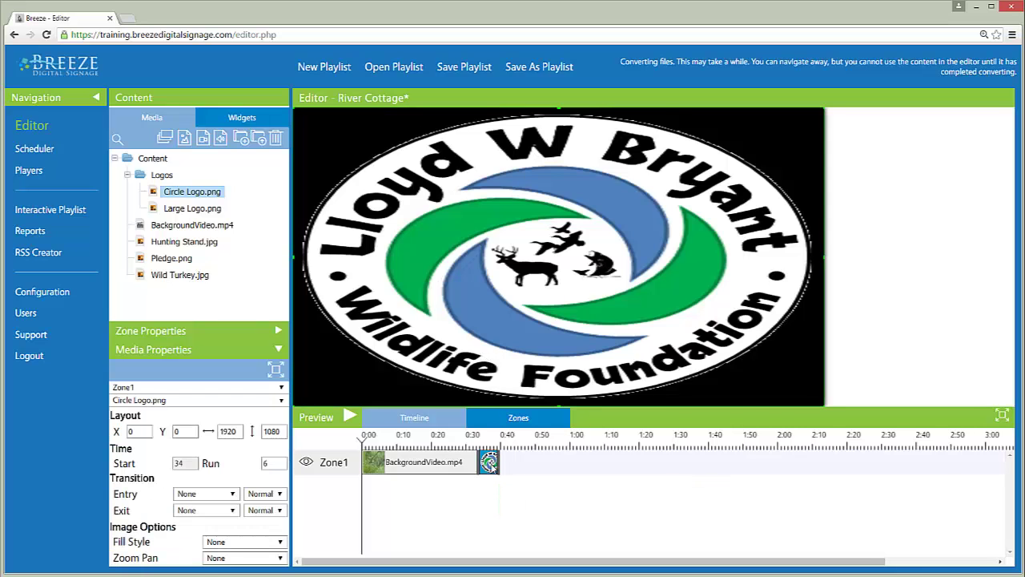
key("Delete")
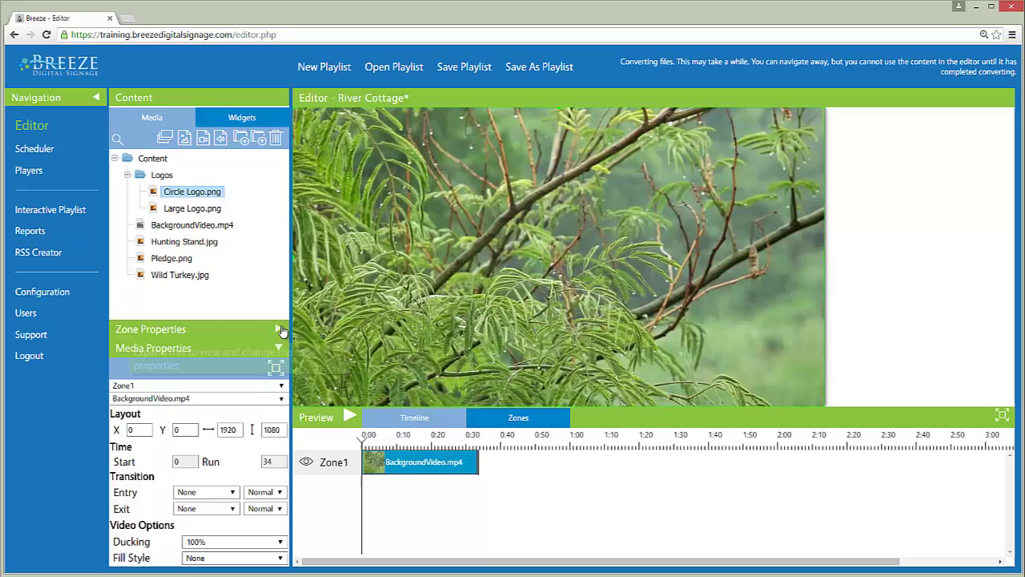
Add Zone2 and size it to 1487×1016 at X 196, Y 32.
left_click(278, 329)
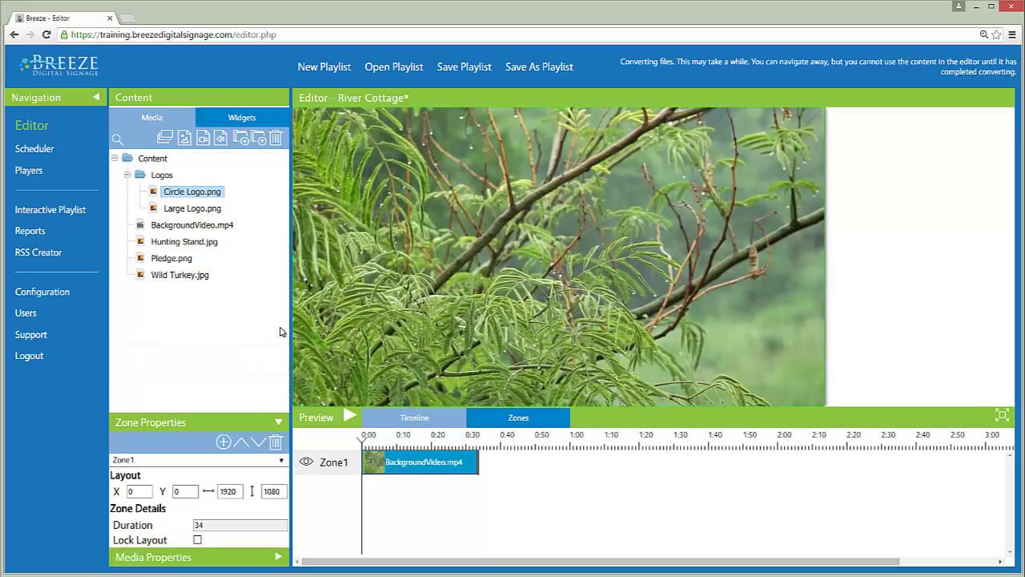
left_click(225, 443)
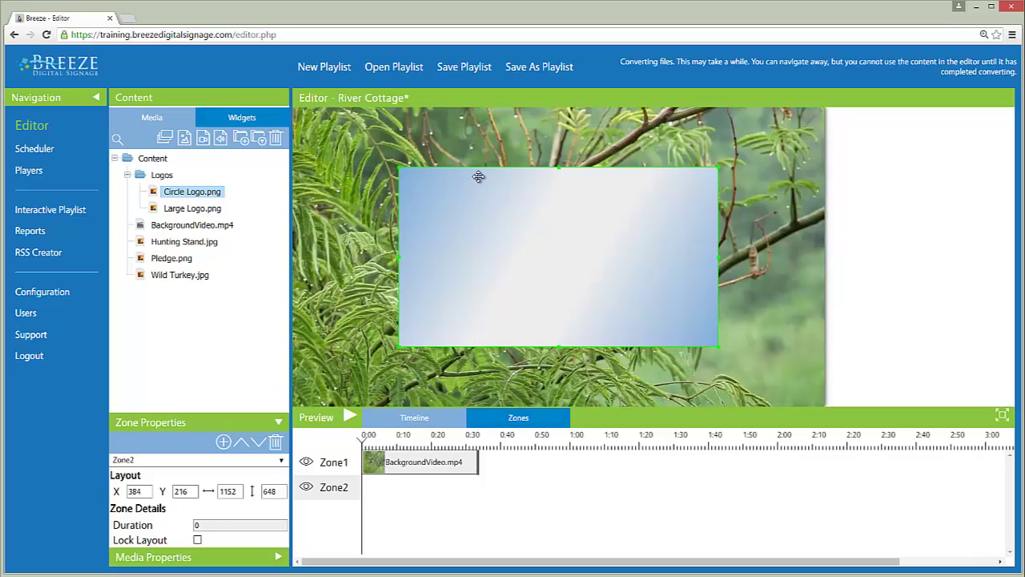
left_click_drag(478, 177, 494, 311)
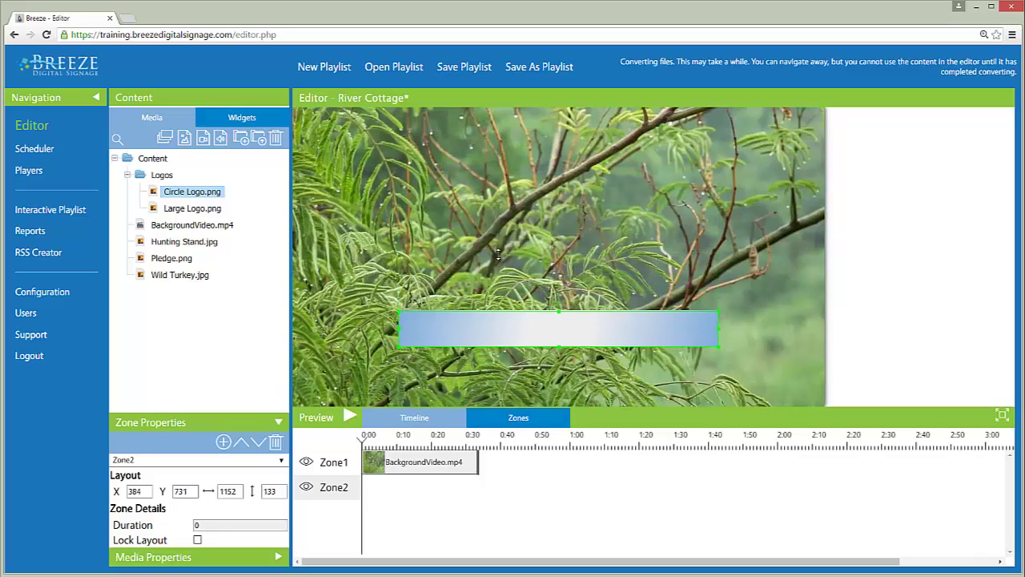
left_click_drag(498, 254, 503, 117)
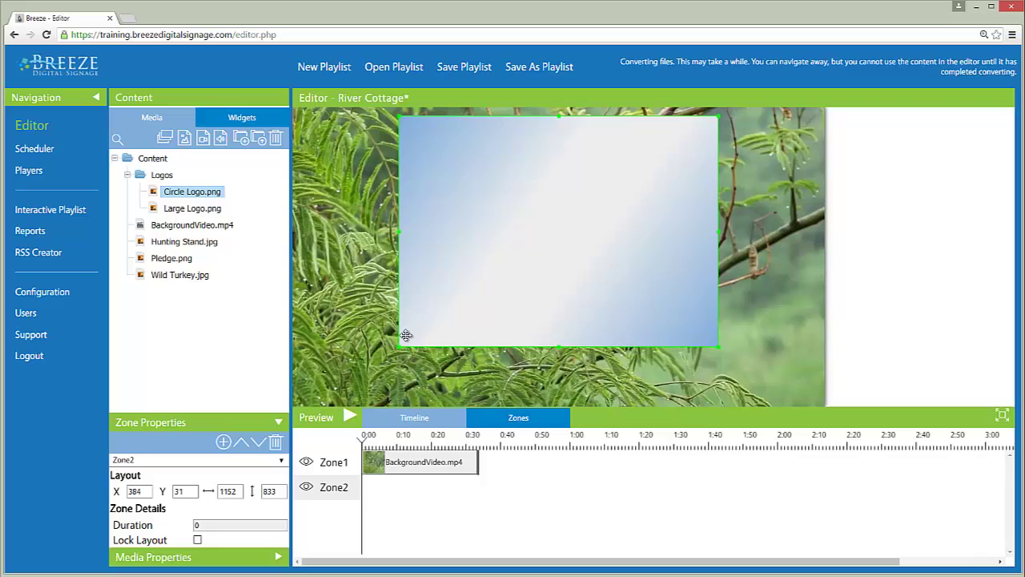
left_click_drag(400, 348, 307, 396)
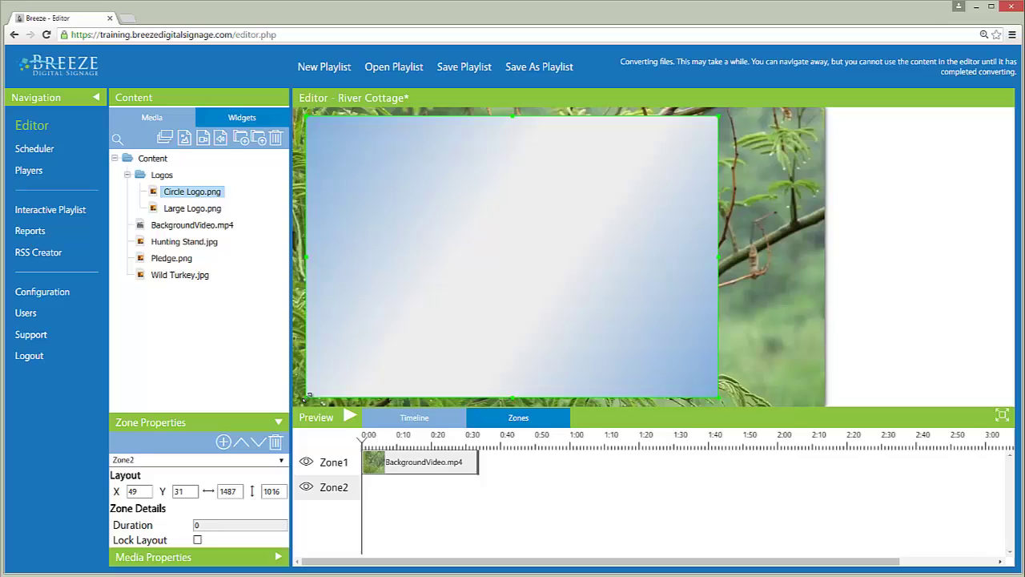
left_click_drag(475, 282, 591, 343)
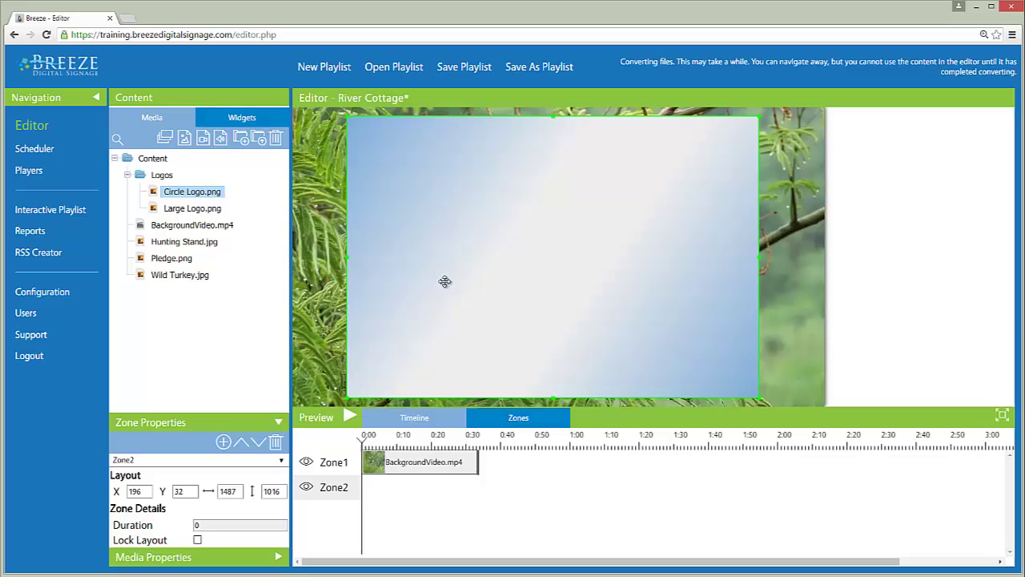
Put Large Logo.png in Zone2; add Zone3 with Circle Logo.png at 242×211, X 1678, Y 869.
left_click(197, 213)
left_click_drag(199, 217, 388, 487)
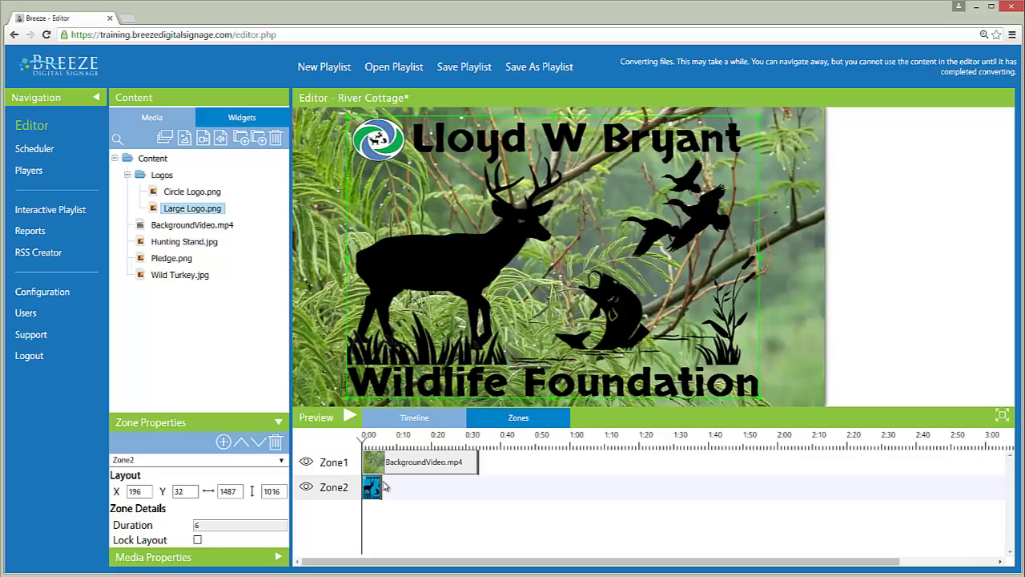
left_click(224, 443)
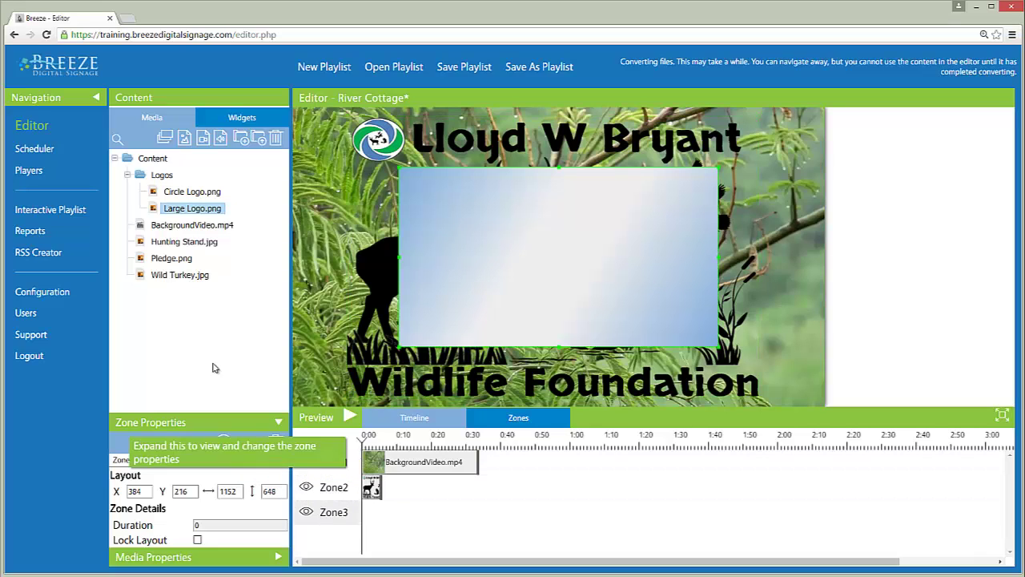
left_click(193, 195)
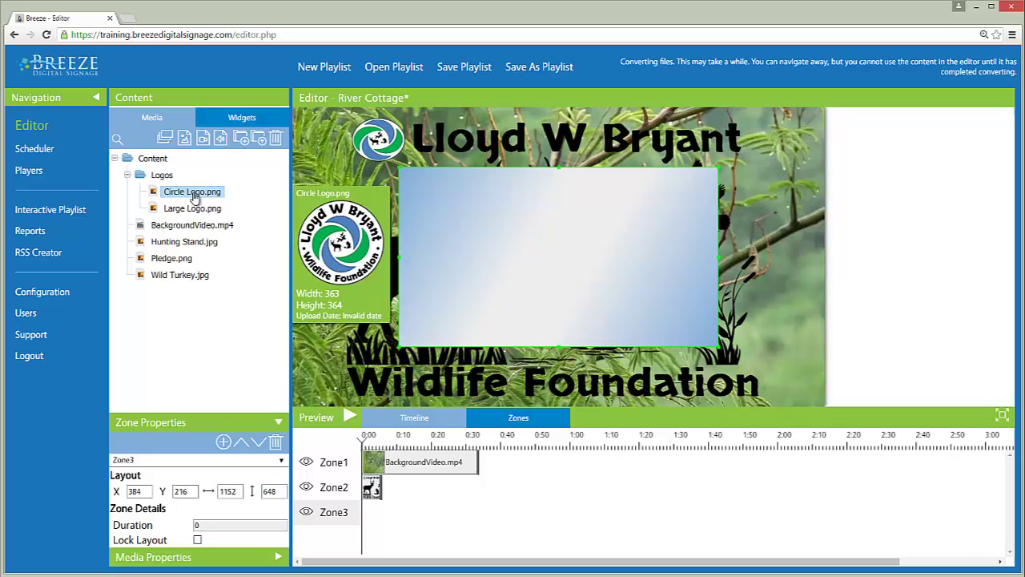
left_click_drag(193, 195, 544, 273)
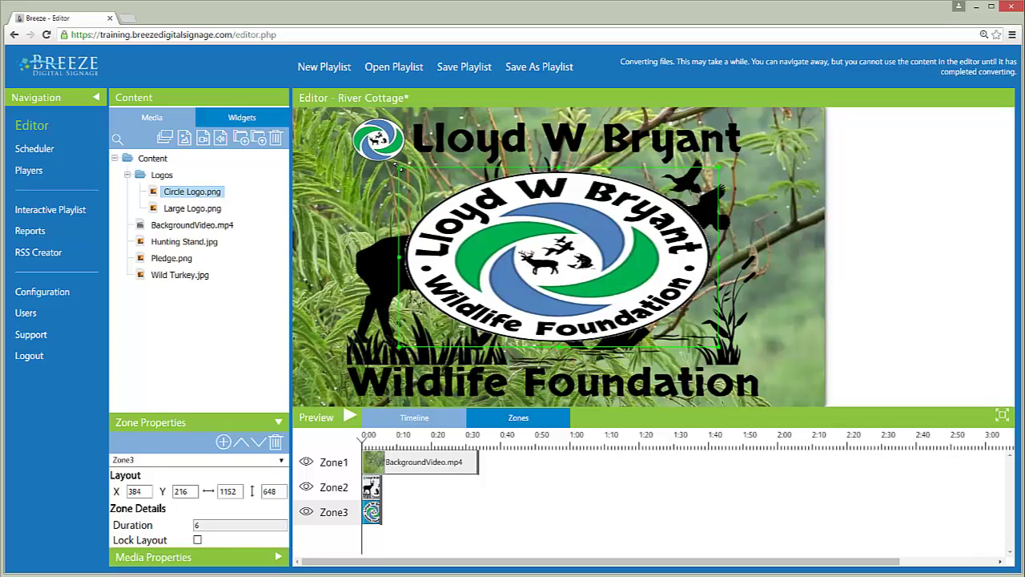
left_click_drag(424, 194, 778, 368)
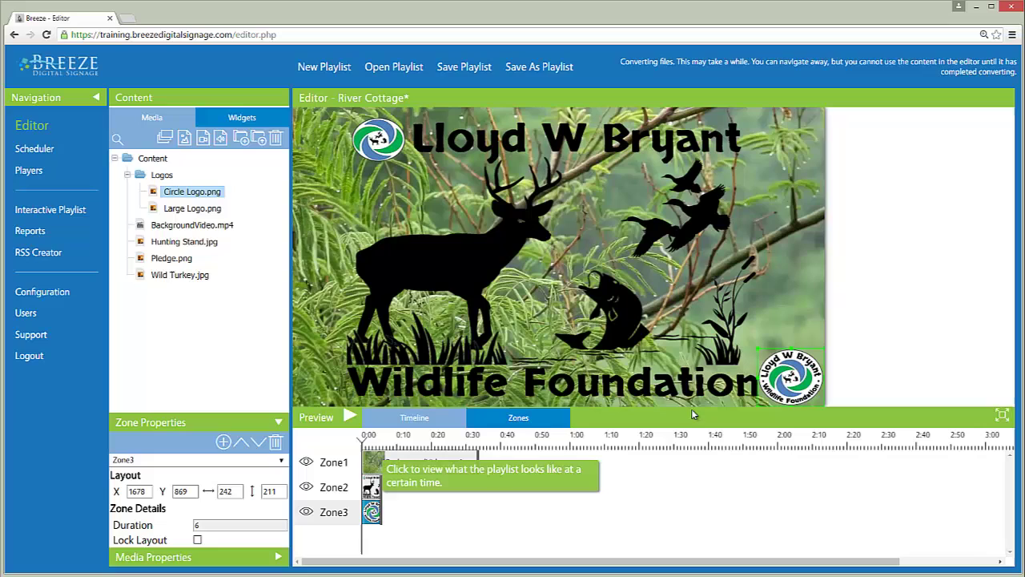
Add a Text widget to Zone2 with 'Welcome to River Cottage', Skranji, size 175, centred.
left_click(242, 117)
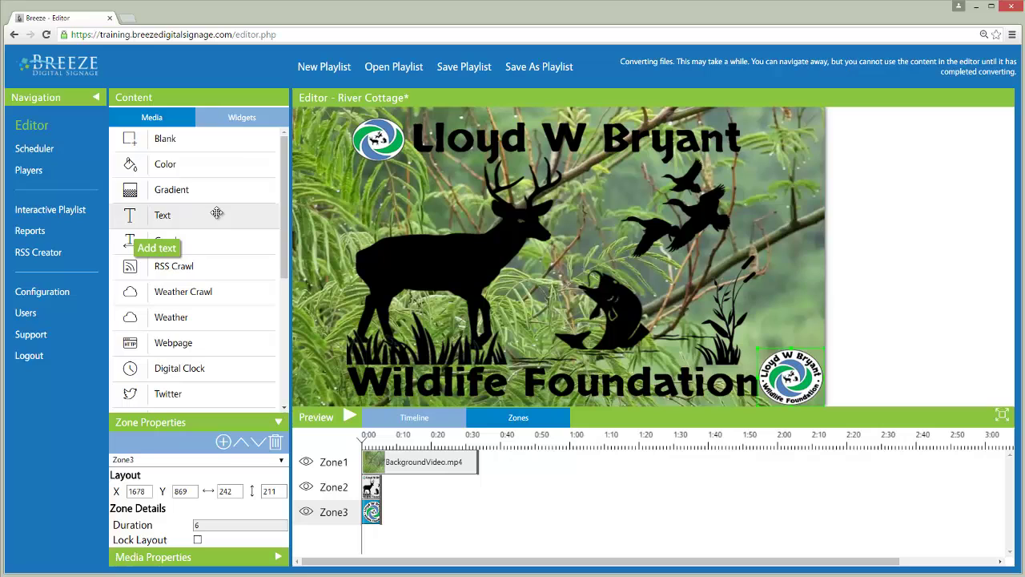
left_click_drag(218, 212, 547, 260)
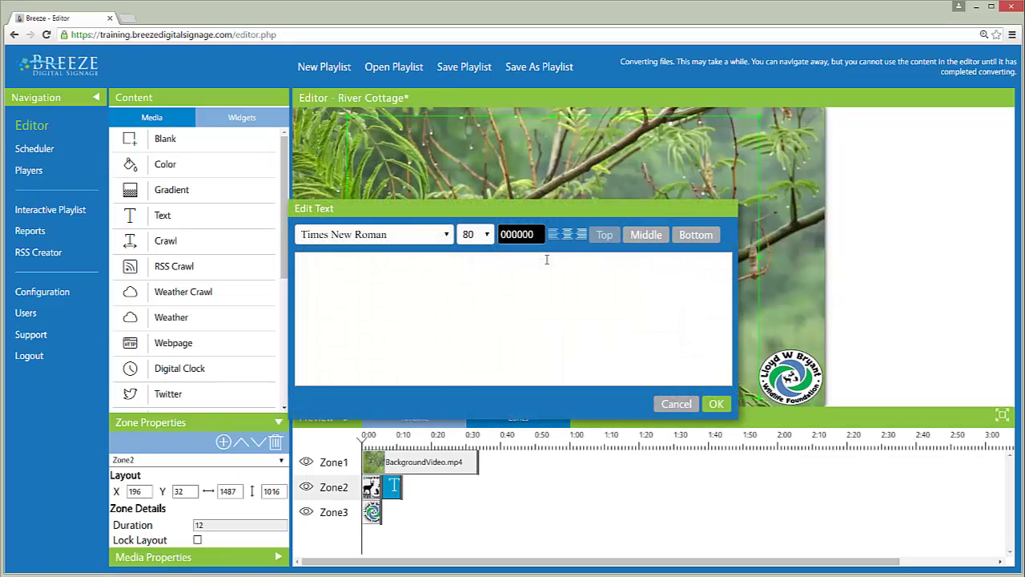
left_click(477, 268)
type("Welcome")
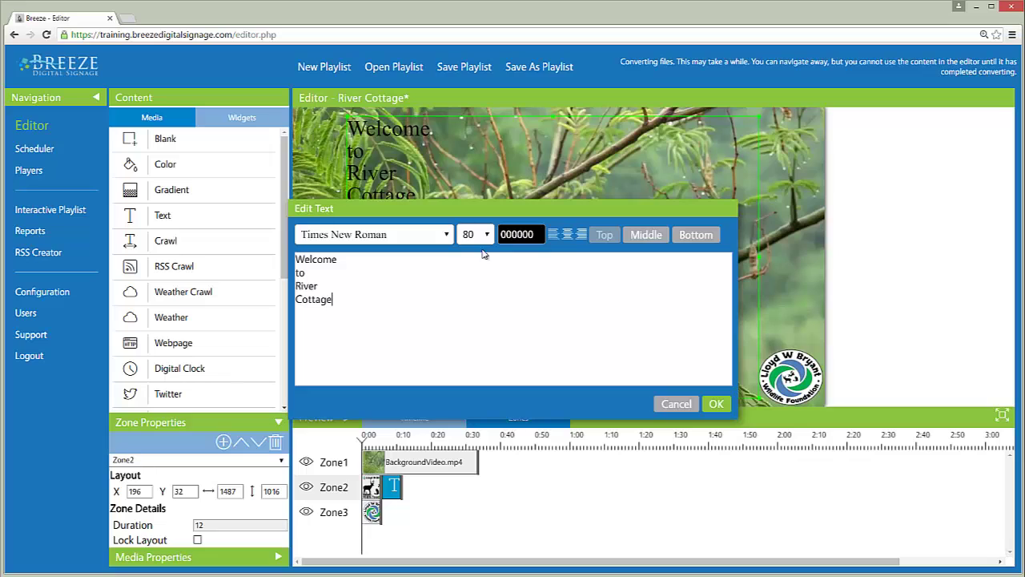
left_click(486, 235)
left_click_drag(490, 316, 492, 417)
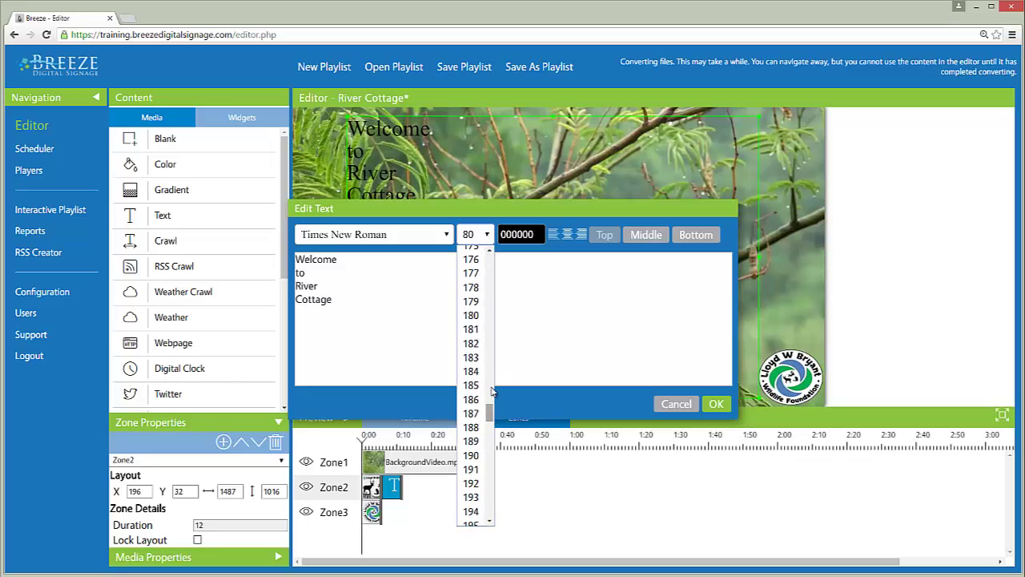
left_click(471, 259)
left_click(444, 235)
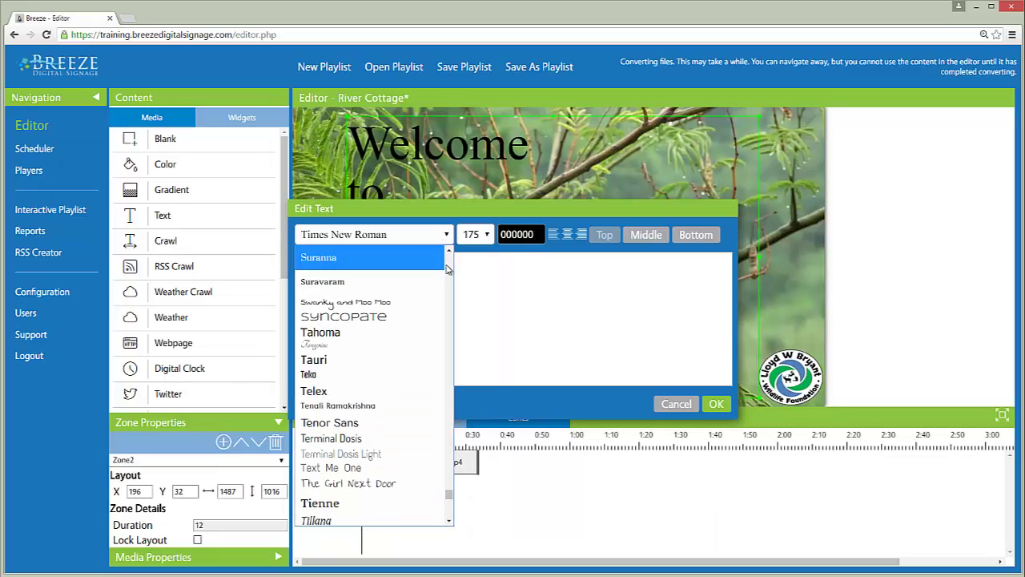
scroll(448, 270, "up", 15)
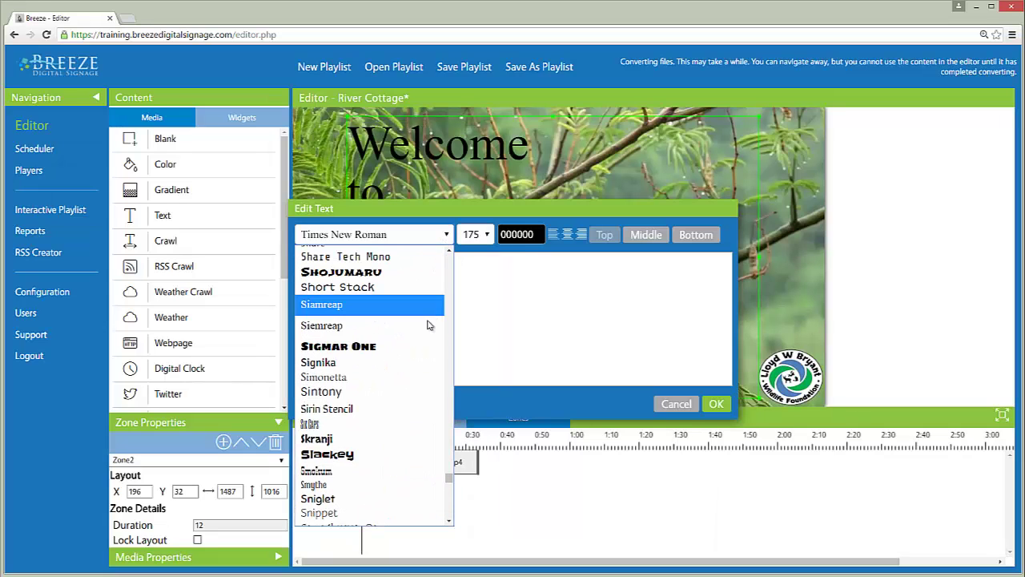
left_click(418, 439)
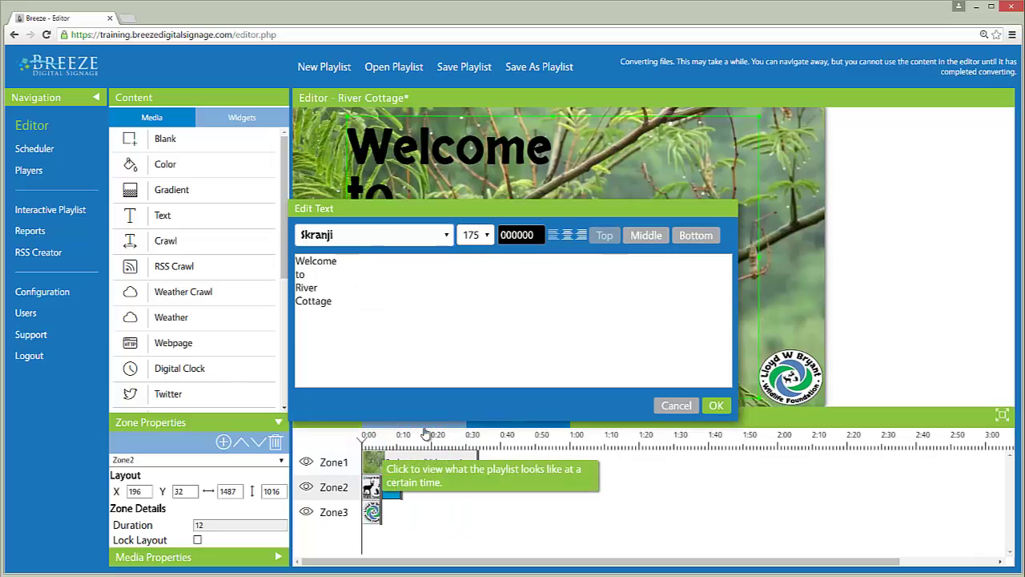
left_click(572, 238)
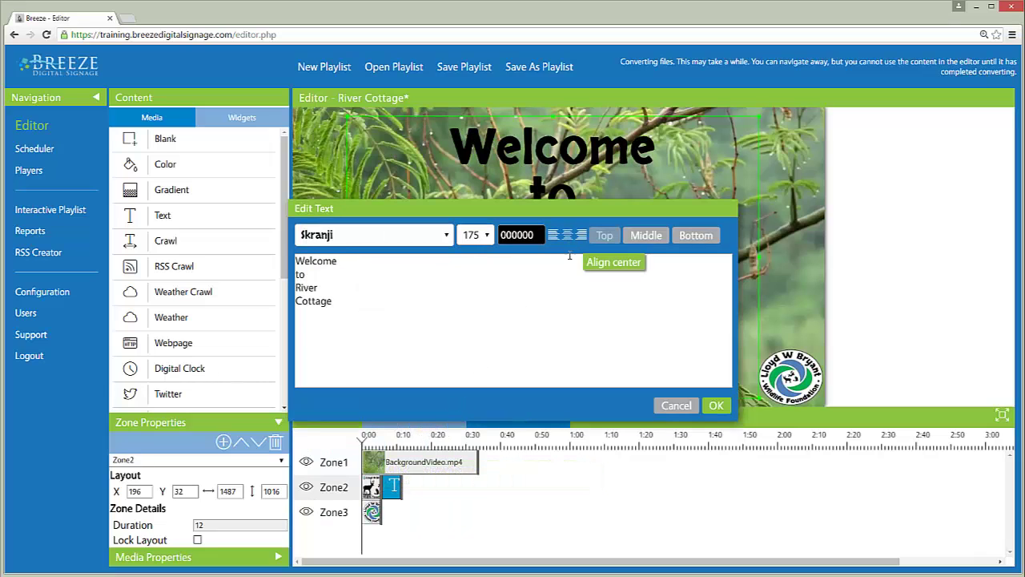
left_click(716, 406)
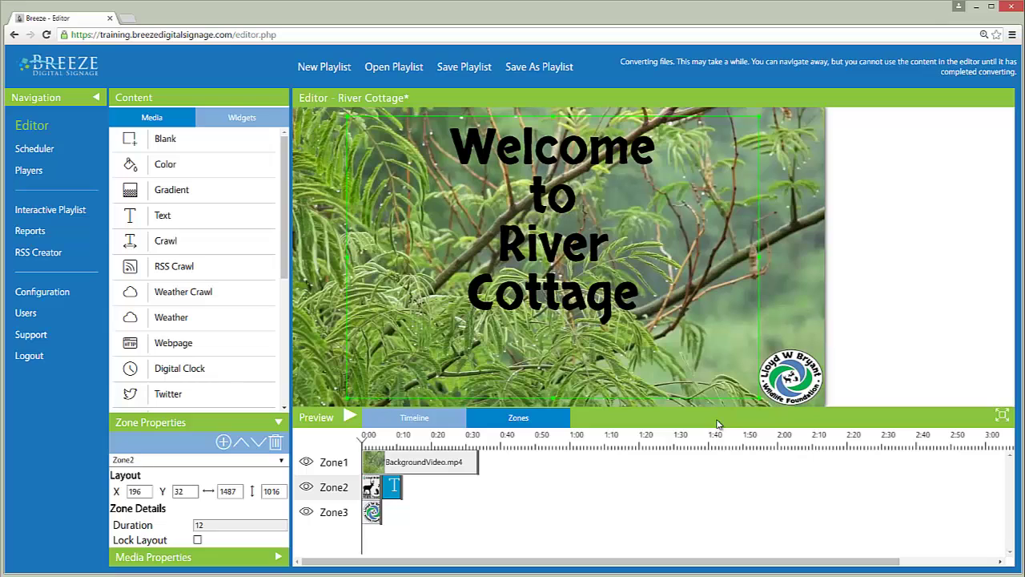
Enlarge the welcome text's font size to 225.
left_click(394, 487)
double_click(394, 487)
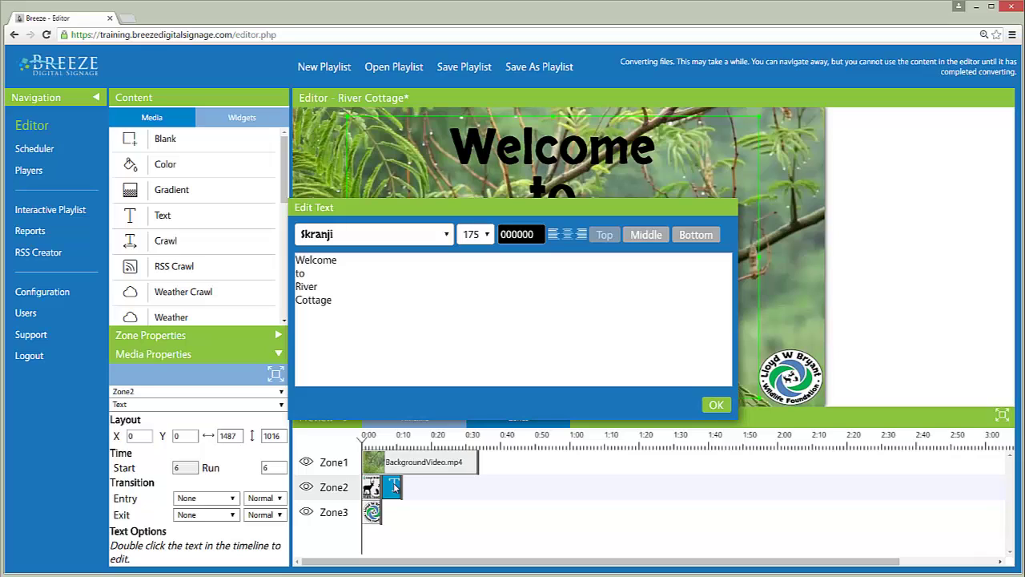
left_click(487, 235)
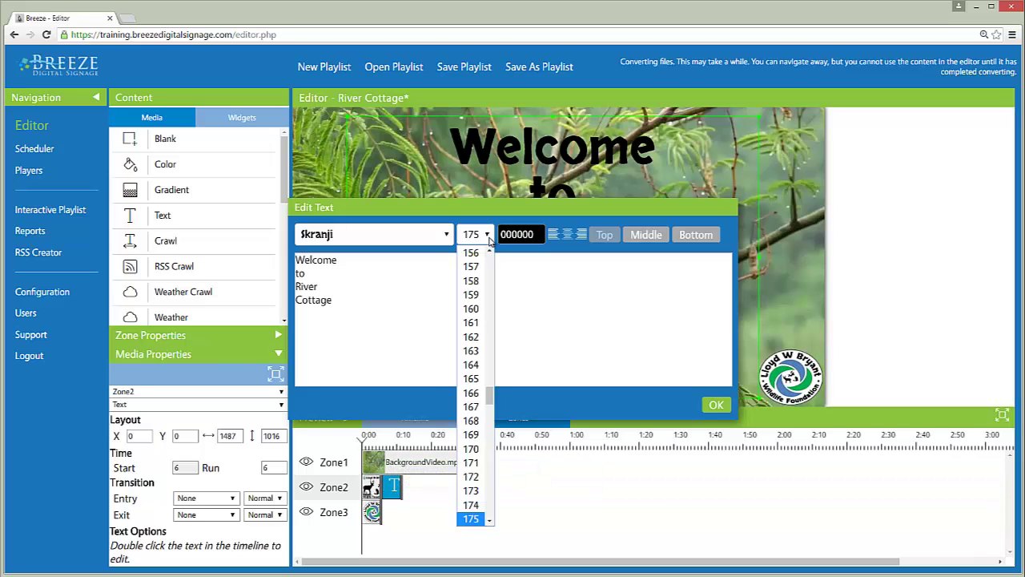
scroll(493, 453, "down", 10)
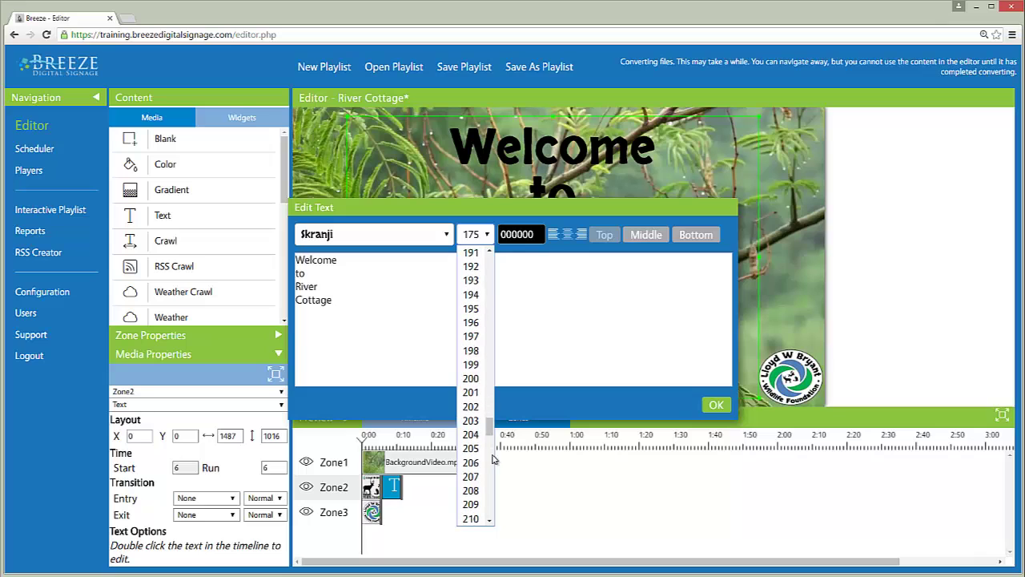
left_click(483, 484)
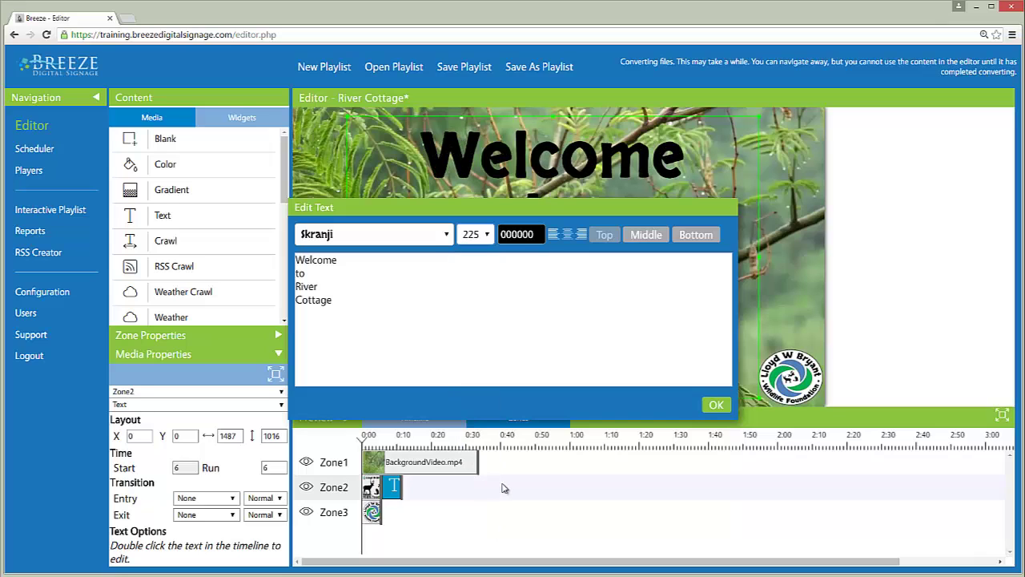
left_click(710, 404)
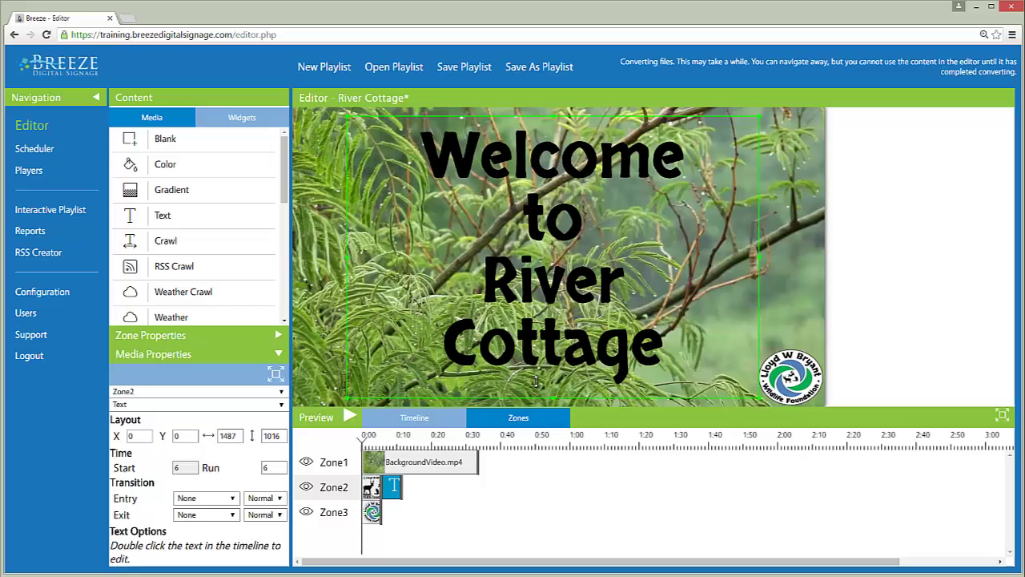
left_click(351, 417)
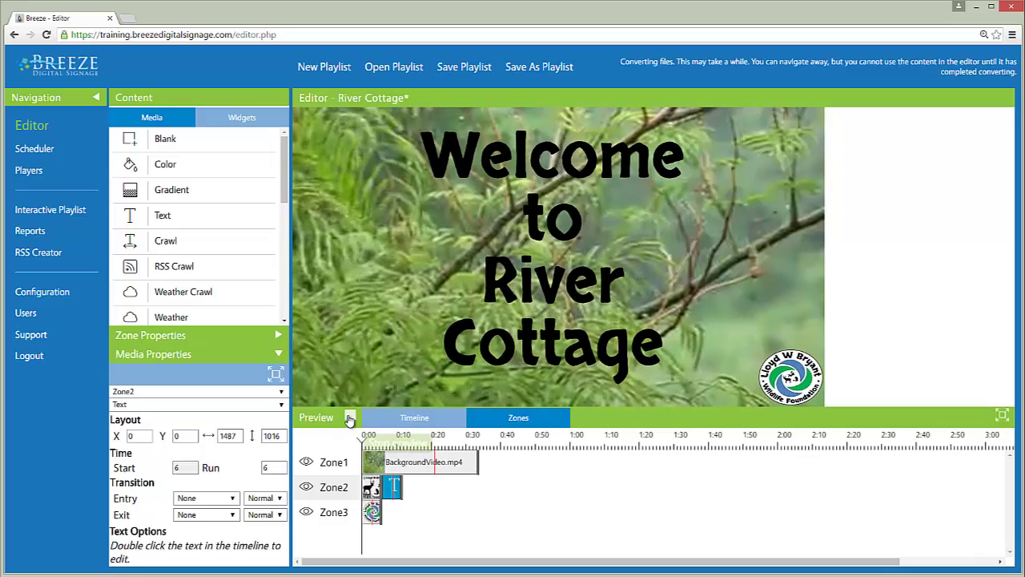
left_click(351, 420)
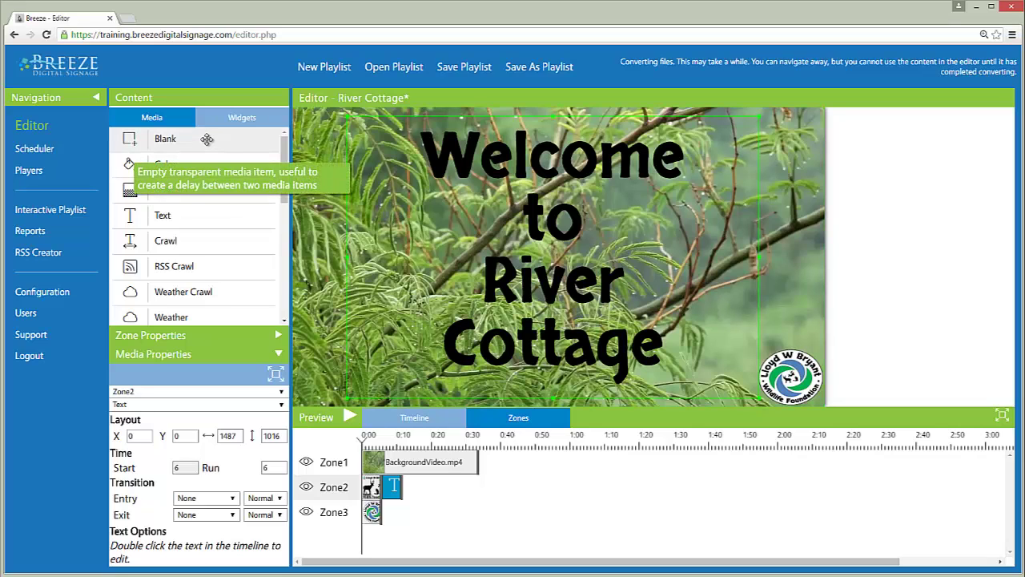
Insert a 6-second Blank item before the circle logo in Zone3 and replay the preview.
left_click_drag(207, 139, 361, 519)
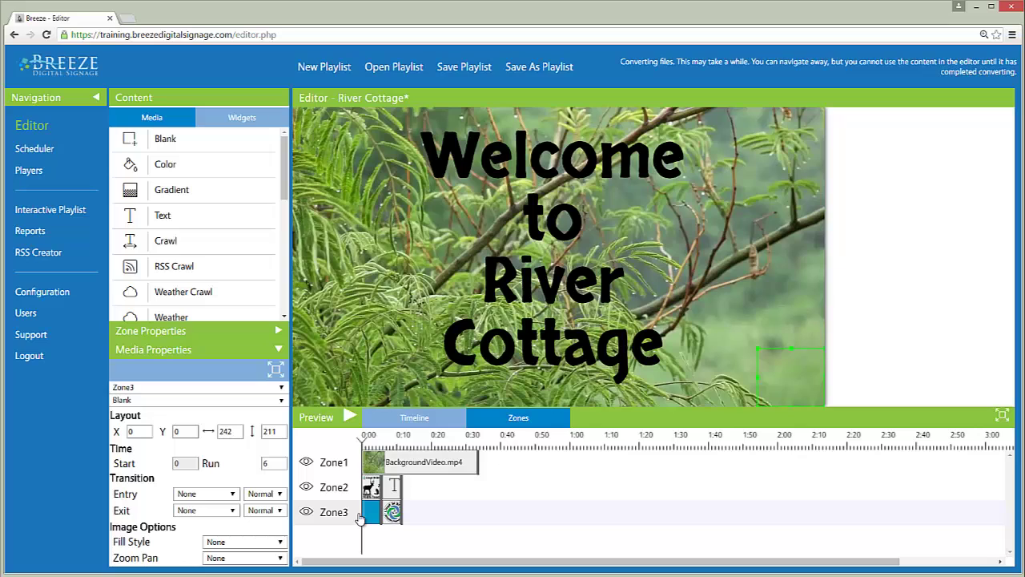
left_click(351, 417)
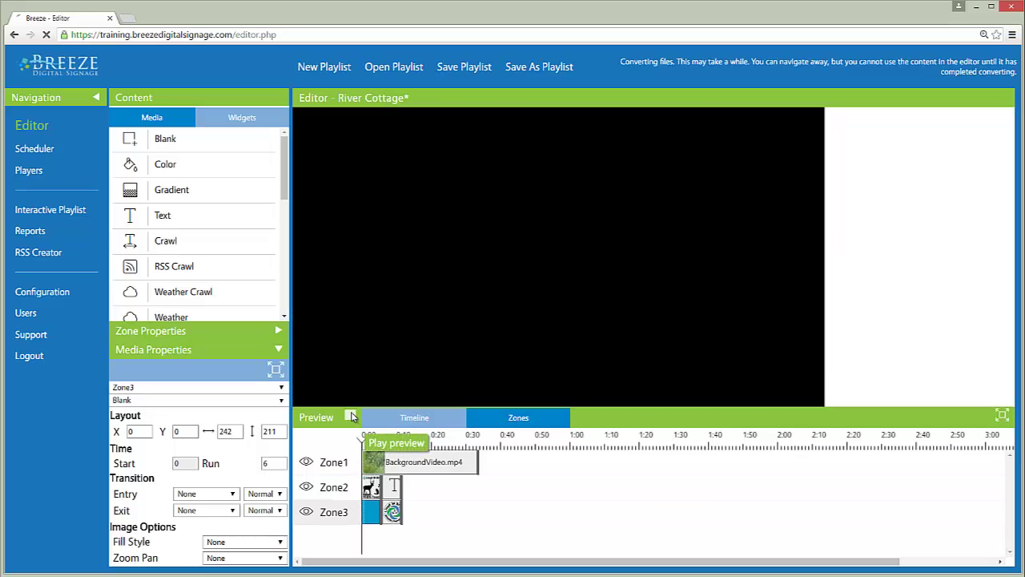